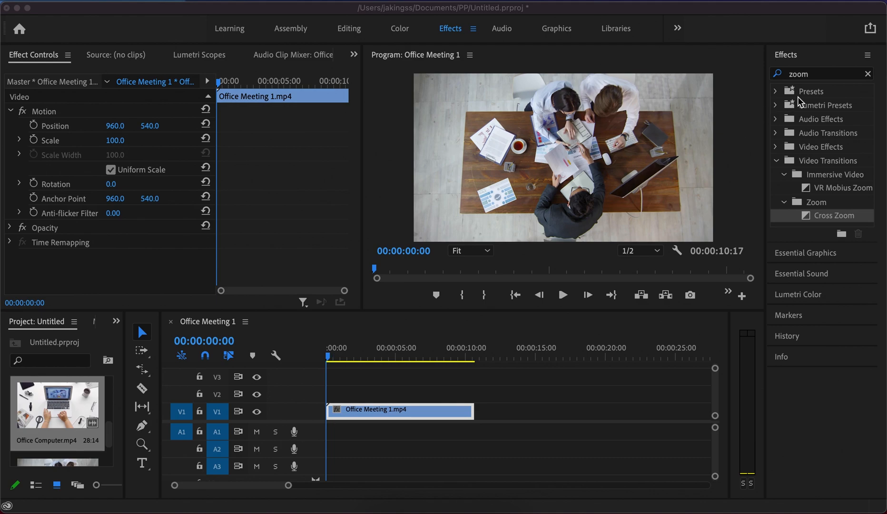
Search the effects for "doors" and apply the Barn Doors transition to the start of Office Meeting 1.mp4
click(873, 78)
click(866, 75)
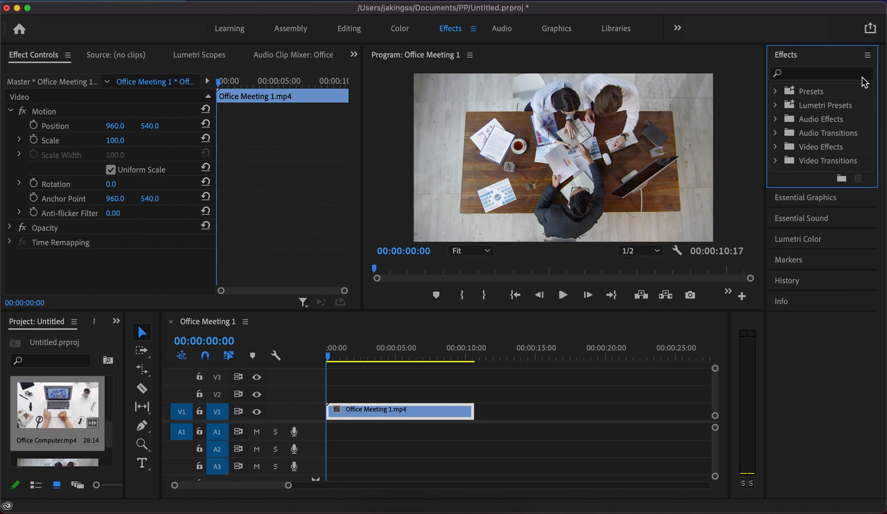
click(816, 75)
text(doors)
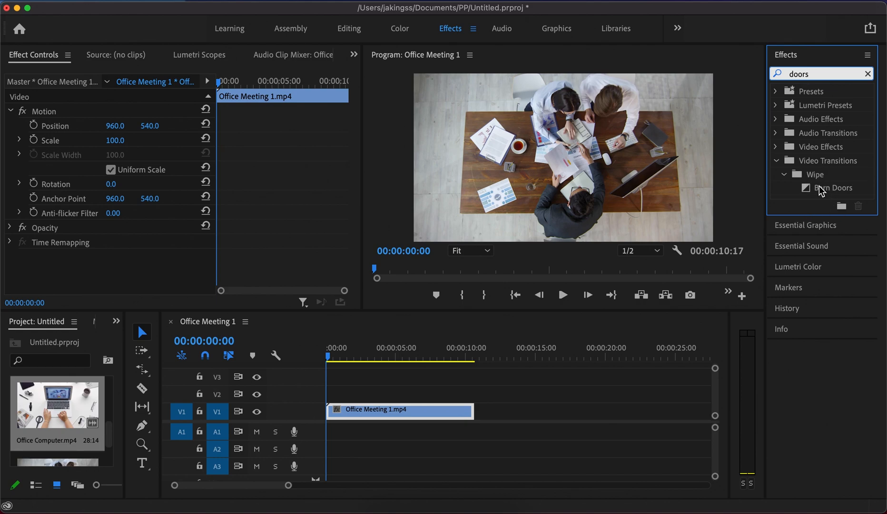
drag(818, 189, 335, 419)
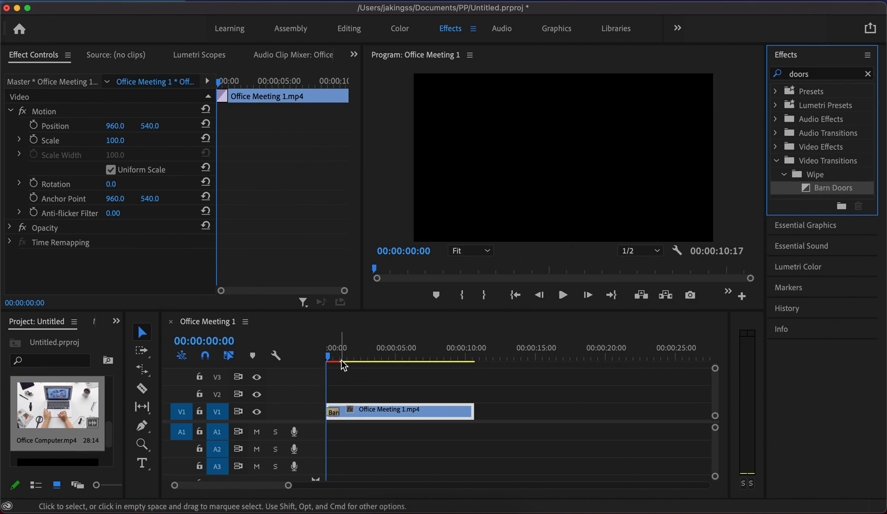
Play back the sequence from the beginning to preview the Barn Doors transition
drag(340, 355, 318, 366)
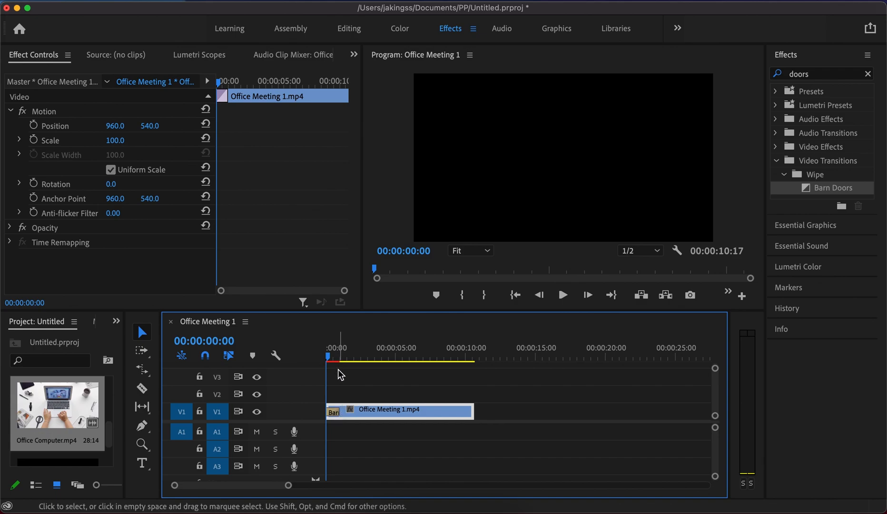
key(space)
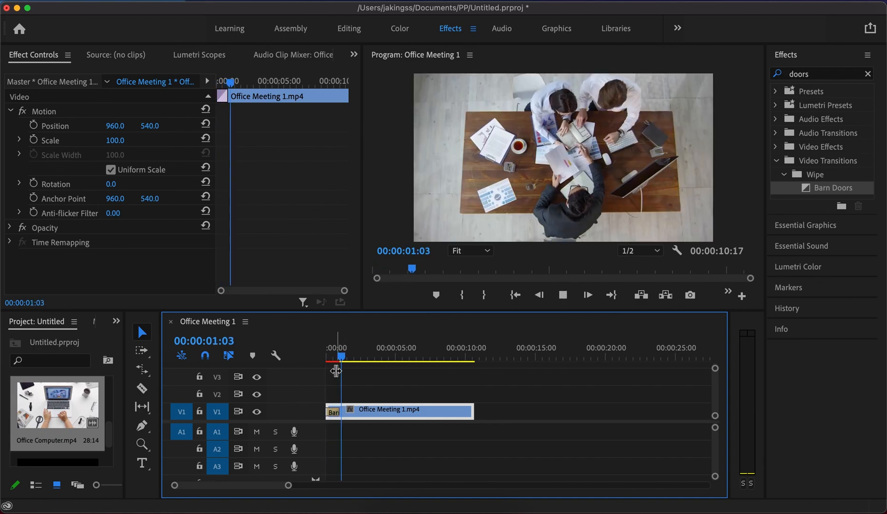
key(space)
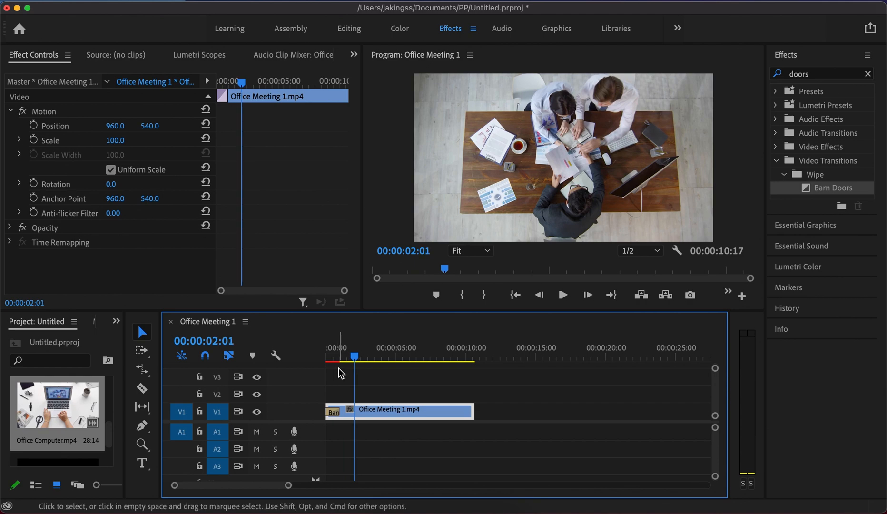
Set the Barn Doors transition's duration to 00:00:03:00 and its direction to South to North
click(334, 412)
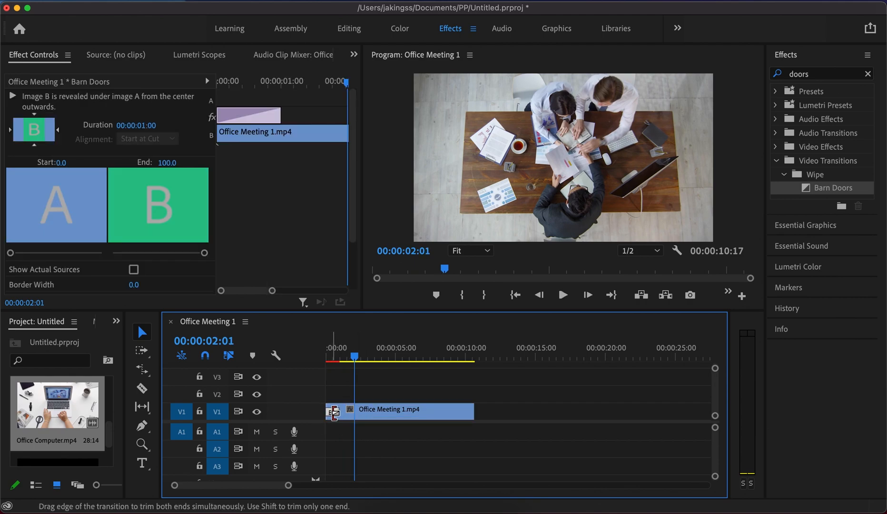
click(137, 125)
click(157, 124)
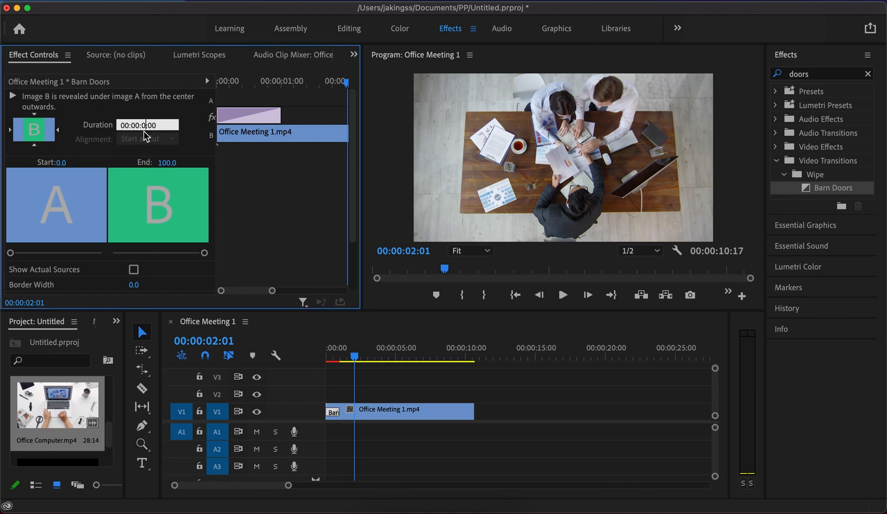
key(BackSpace)
text(3)
key(Return)
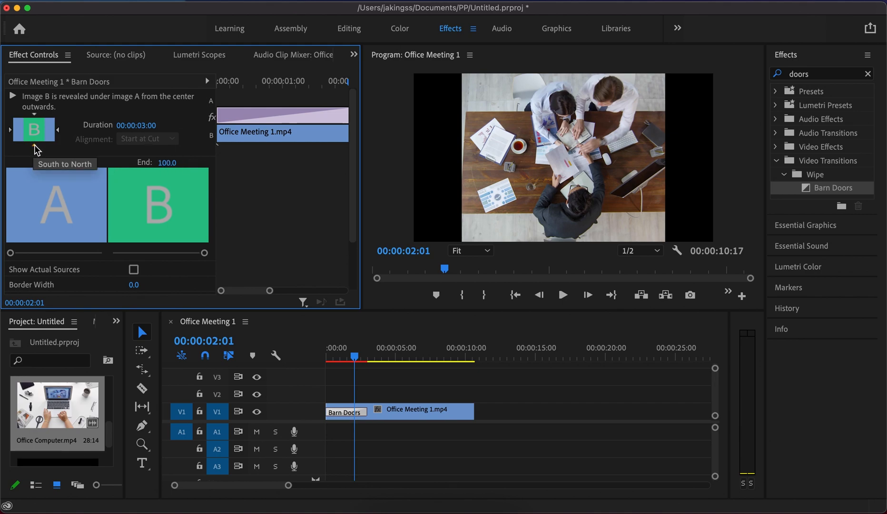
click(34, 145)
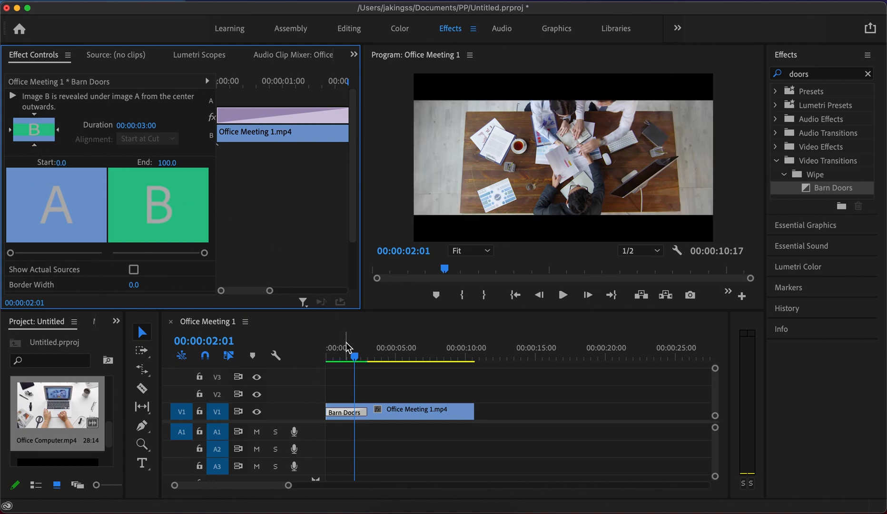
Preview the adjusted Barn Doors transition from the sequence start and review its border, reverse and anti-aliasing settings
drag(347, 348, 299, 361)
key(space)
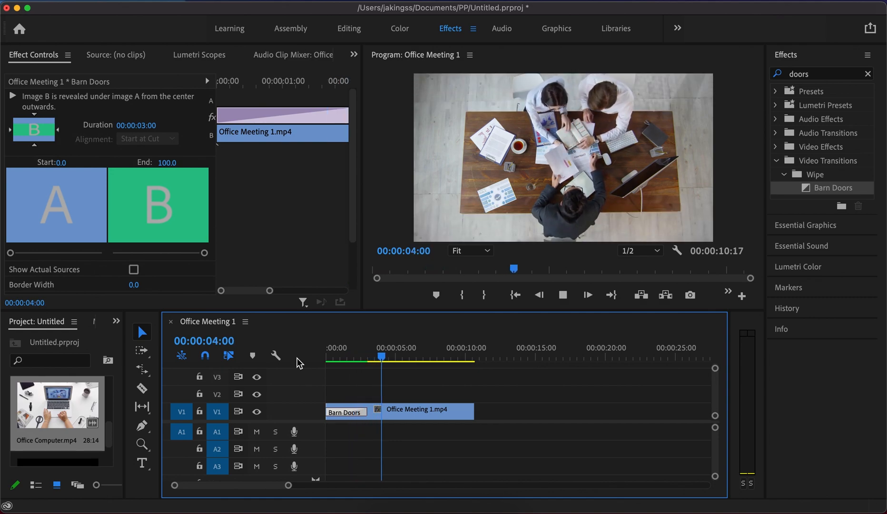
key(space)
drag(378, 351, 319, 357)
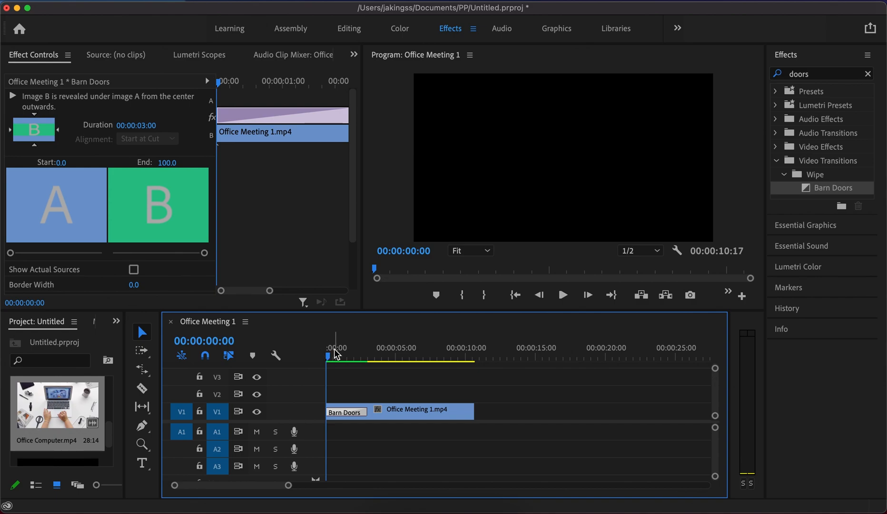
drag(337, 356, 314, 355)
scroll(64, 176, down, 3)
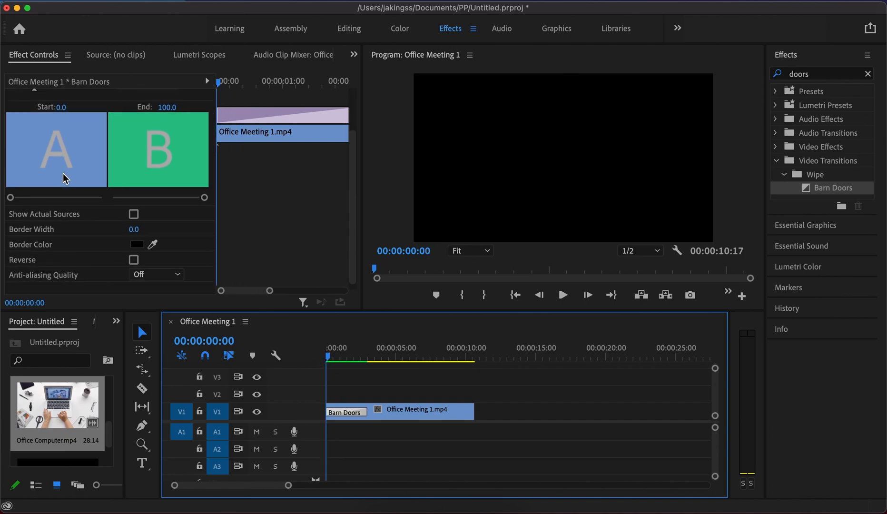
scroll(71, 190, up, 3)
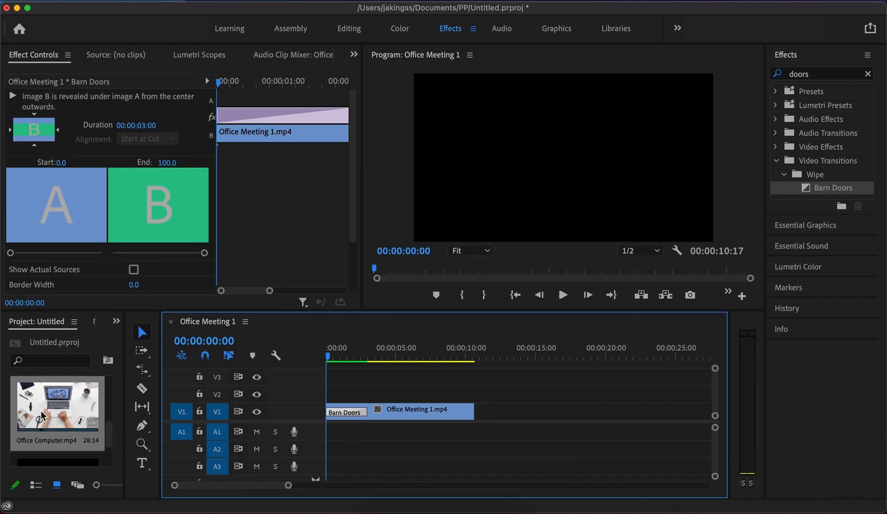
Place Office Meeting 2.mp4 on track V1 after the first clip, leaving a short gap between them
scroll(47, 415, down, 2)
scroll(50, 416, down, 3)
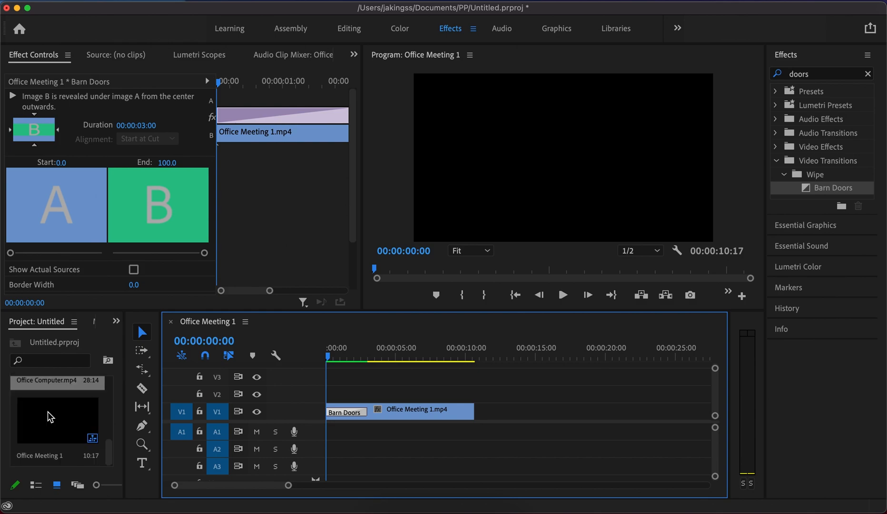
drag(52, 416, 487, 414)
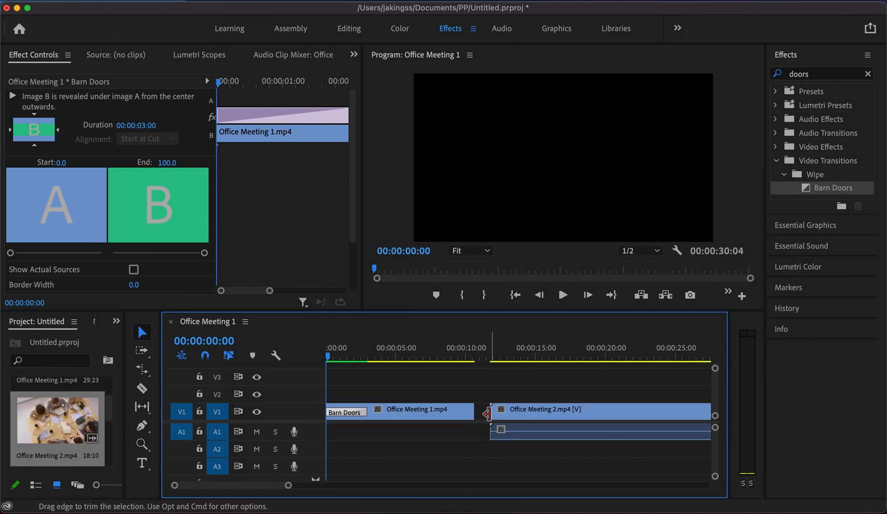
Cut Office Meeting 2.mp4 at about 00:00:21:01 and delete the part after the cut
key(c)
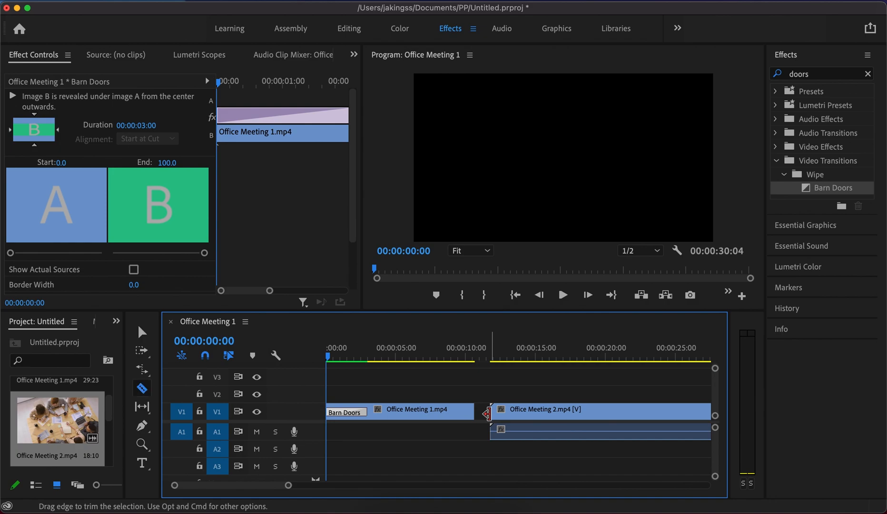
click(620, 418)
key(v)
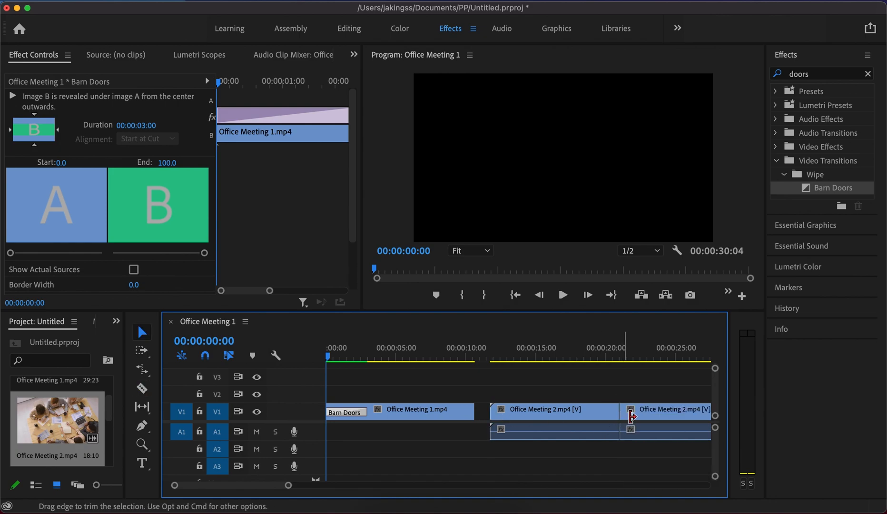
click(637, 419)
key(Delete)
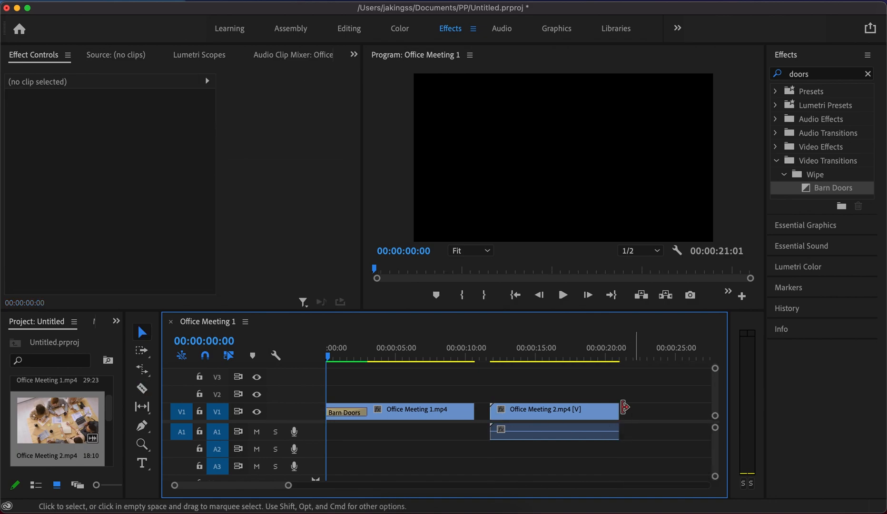
Split Office Meeting 1.mp4 at 00:00:09:24 to separate a short segment at its end
click(473, 352)
key(Right)
key(Right)
key(Right)
key(Right)
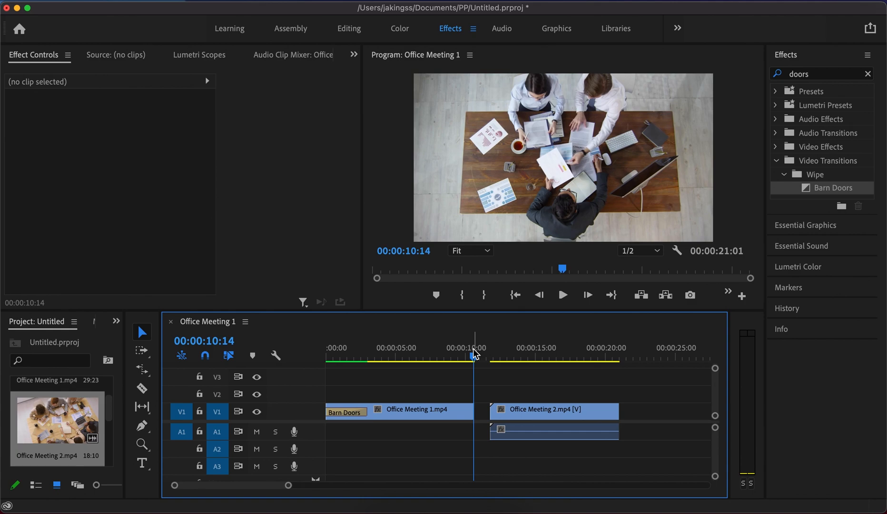
key(Right)
key(Right)
key(Right)
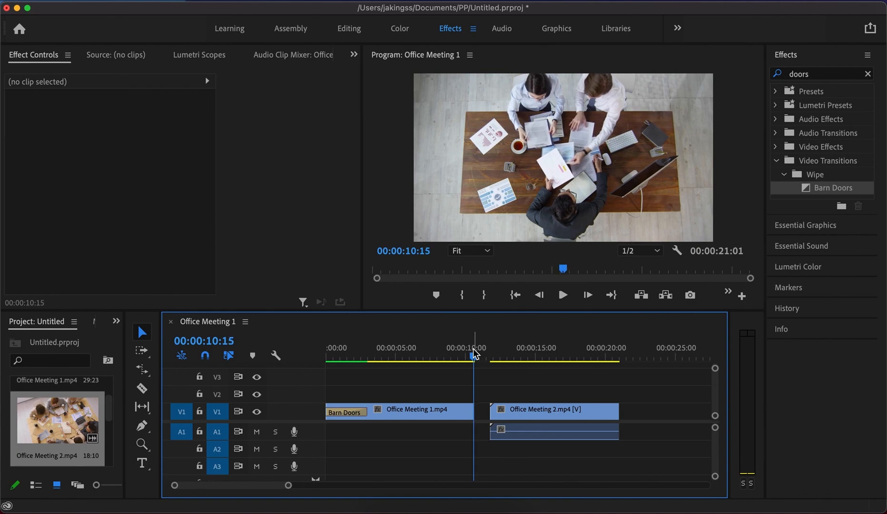
key(Left)
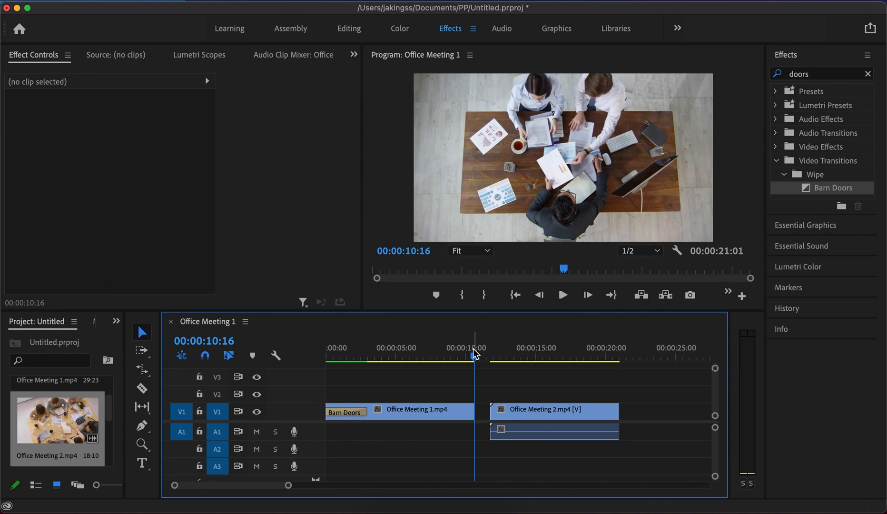
key(Left)
key(Left)
key(Left)
key(Left)
key(Left)
key(Left)
key(Left)
key(Left)
key(Left)
key(Left)
key(Left)
key(Left)
key(Left)
key(Left)
key(Left)
key(Left)
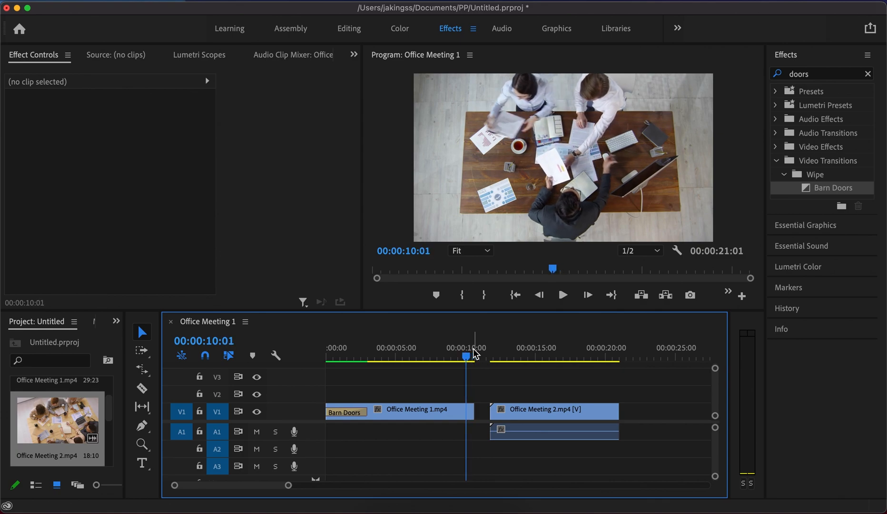
key(Left)
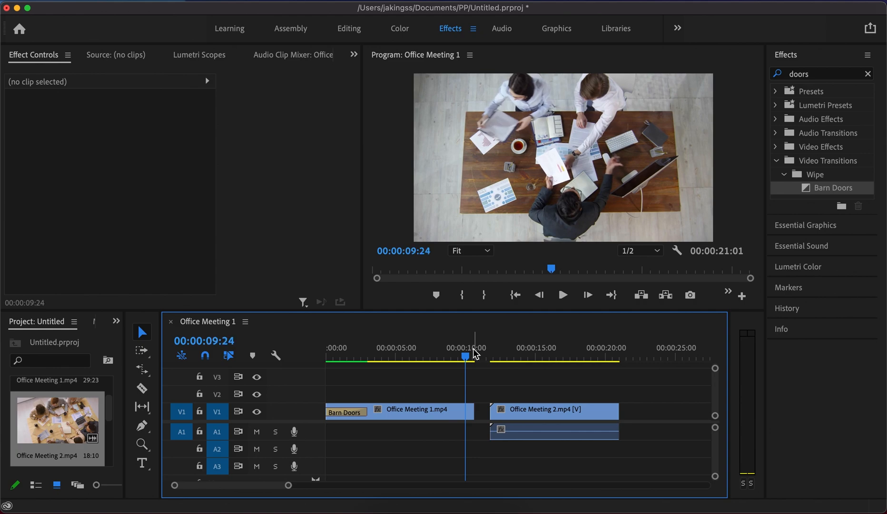
key(c)
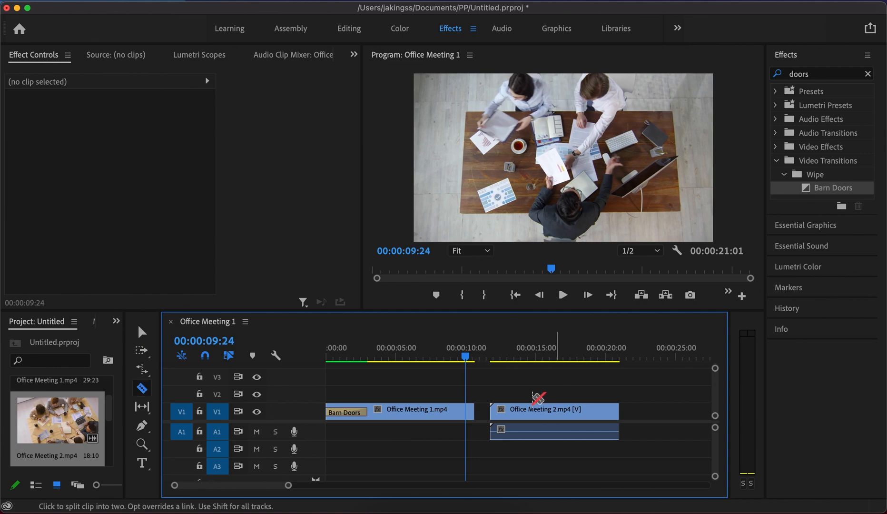
click(467, 414)
key(v)
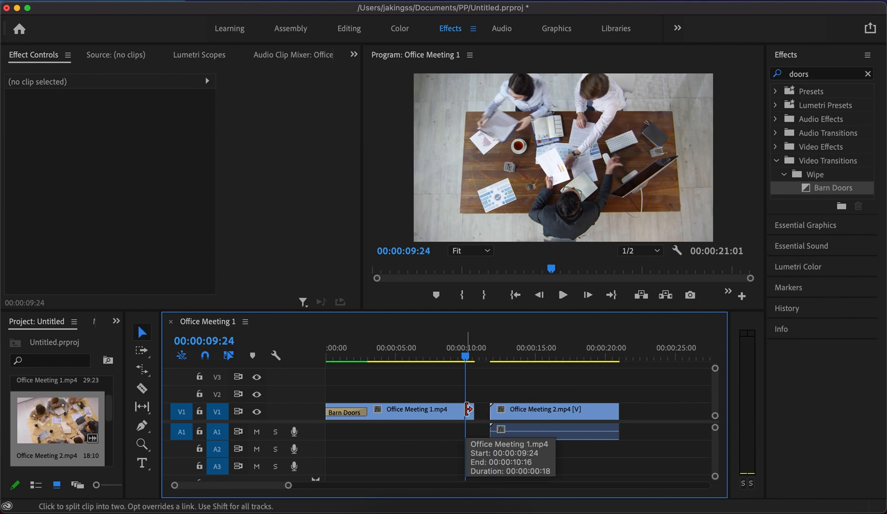
Split Office Meeting 2.mp4 at 00:00:12:09 to separate a short segment at its start
click(488, 355)
key(Right)
key(Right)
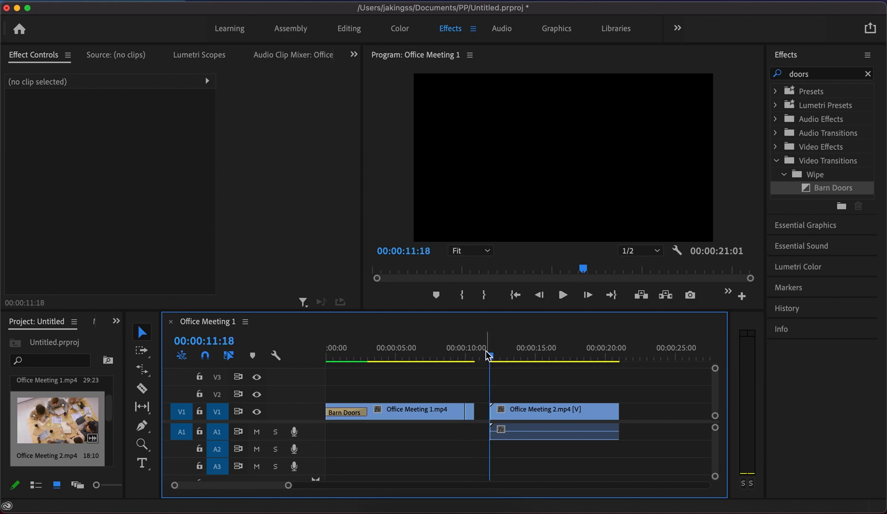
key(Right)
key(Right)
key(Right)
key(Right)
key(Right)
key(Right)
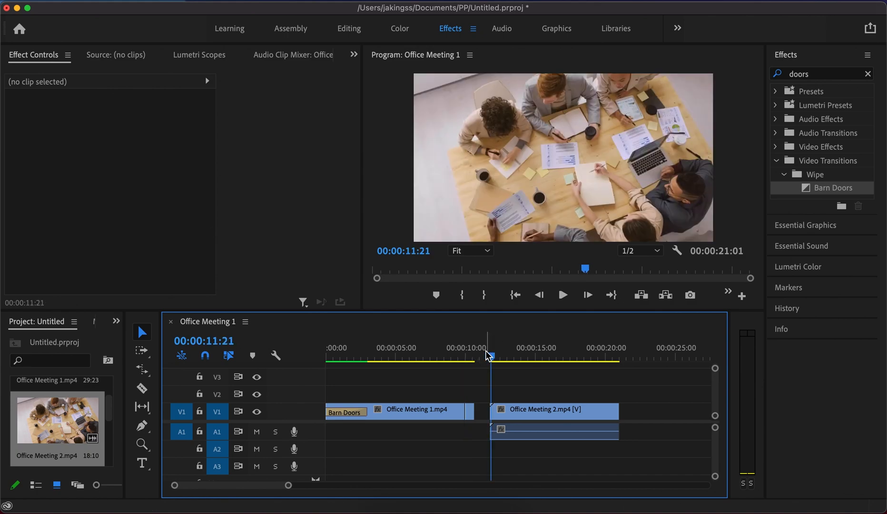
key(Right)
key(Right)
key(Right)
key(Right)
key(Right)
key(Right)
key(Right)
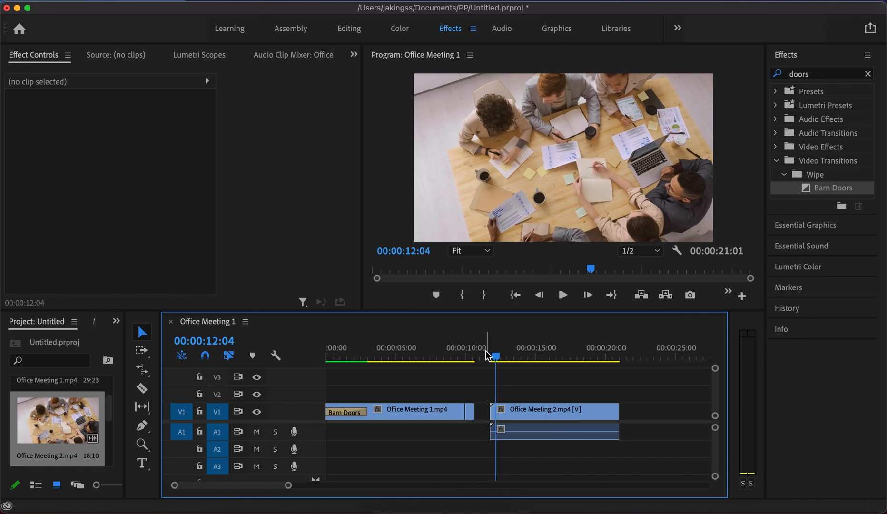
key(Right)
key(Right)
key(c)
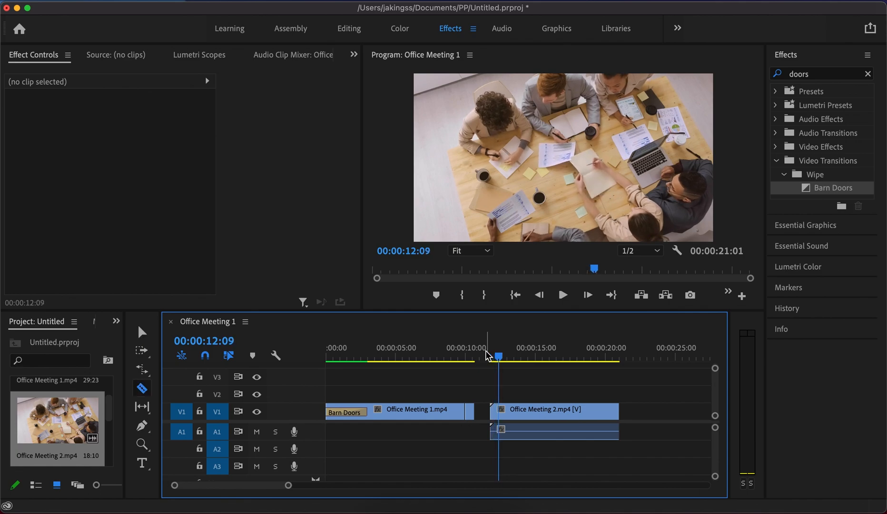
click(499, 410)
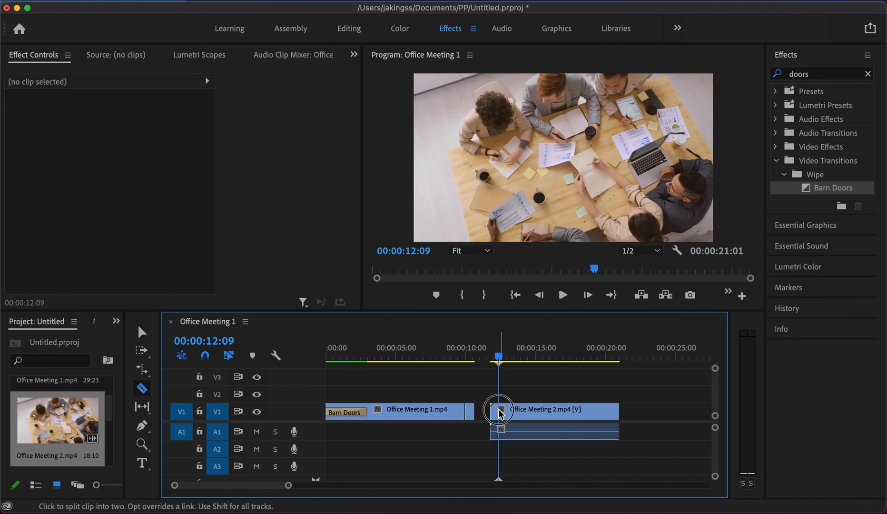
key(v)
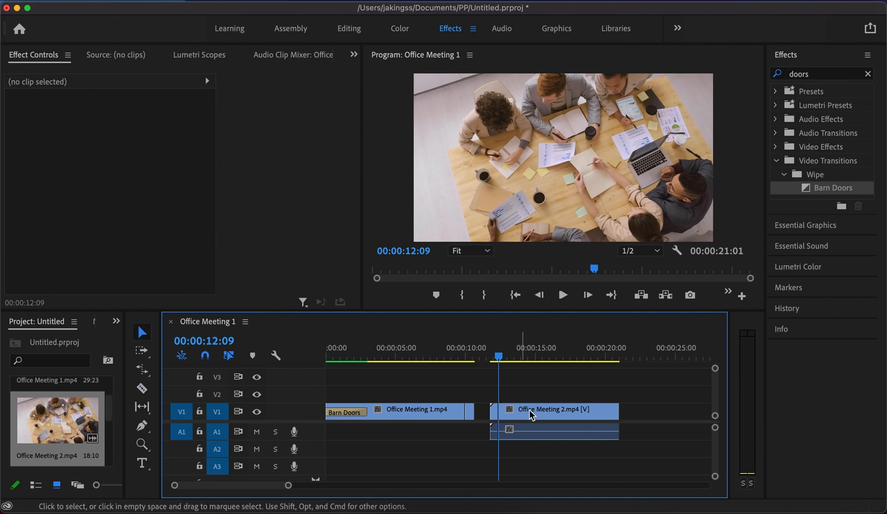
Enable Scale keyframing at 00:00:09:24, the first frame of Office Meeting 1.mp4's short end segment
click(470, 412)
drag(464, 356, 468, 354)
key(Left)
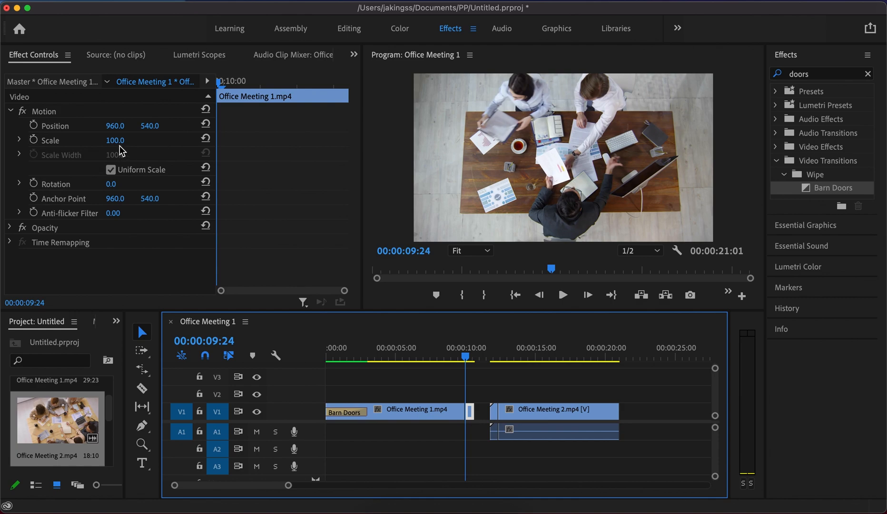
click(35, 141)
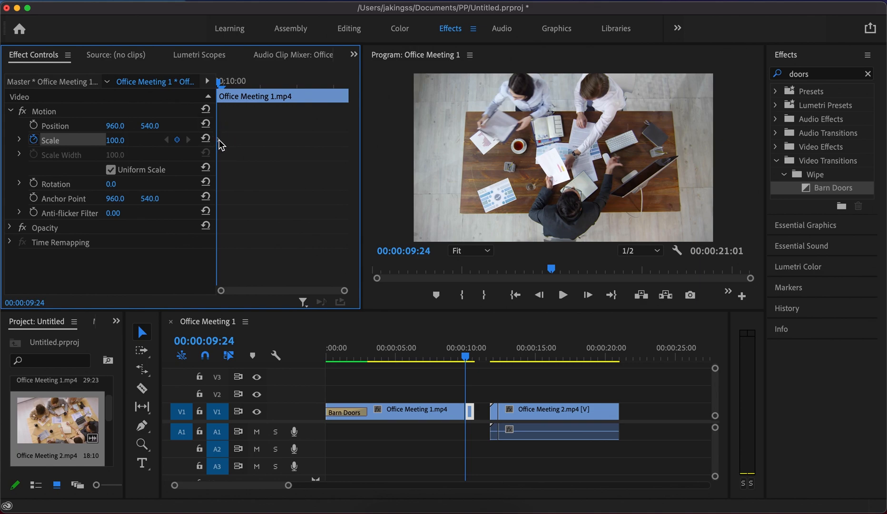
Add a Scale keyframe of 150 near the end of that segment, shift it to the segment's very end, and scrub through the zoom
click(336, 82)
drag(337, 84, 350, 88)
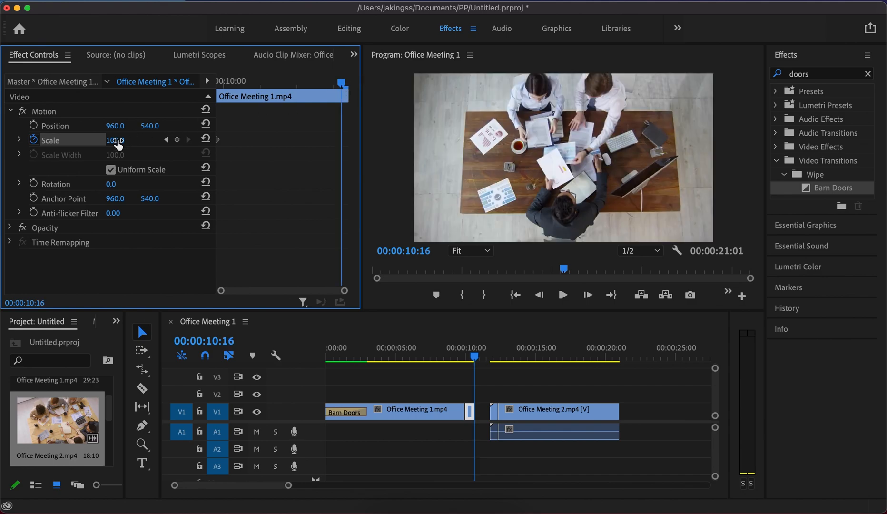
click(115, 139)
text(15)
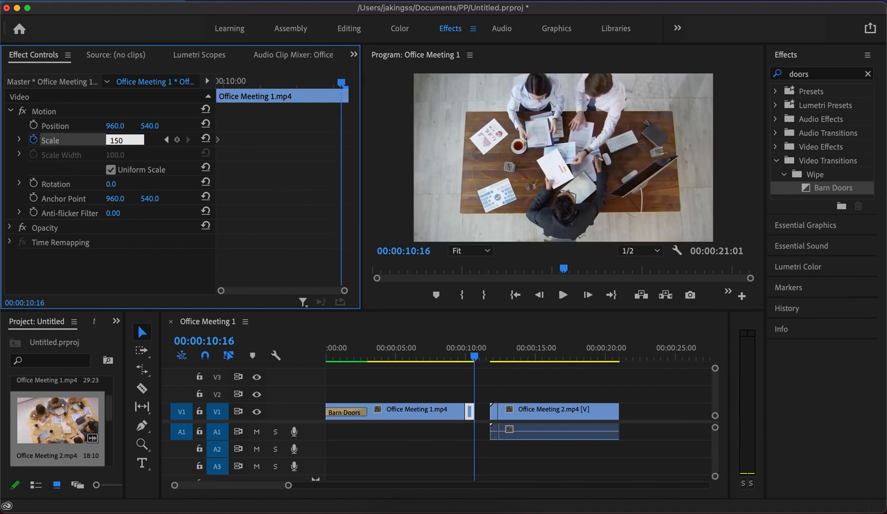
text(0)
key(Return)
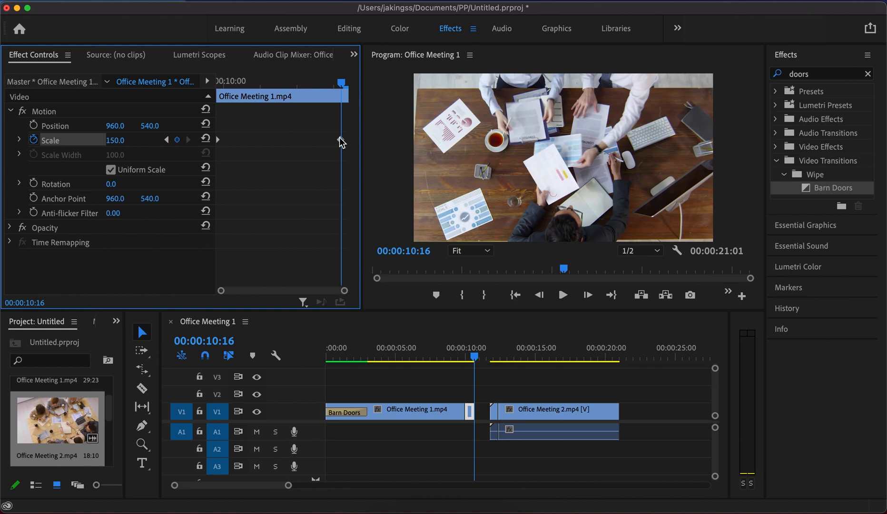
drag(341, 139, 346, 142)
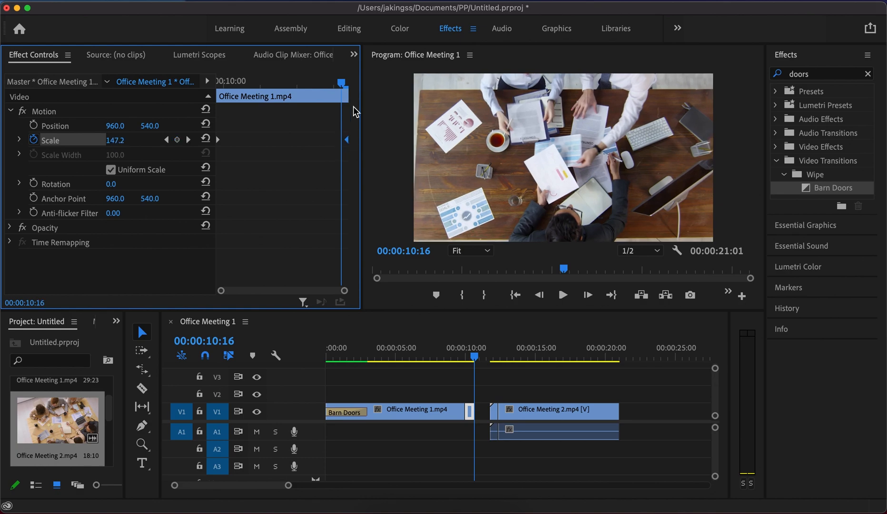
drag(475, 358, 471, 356)
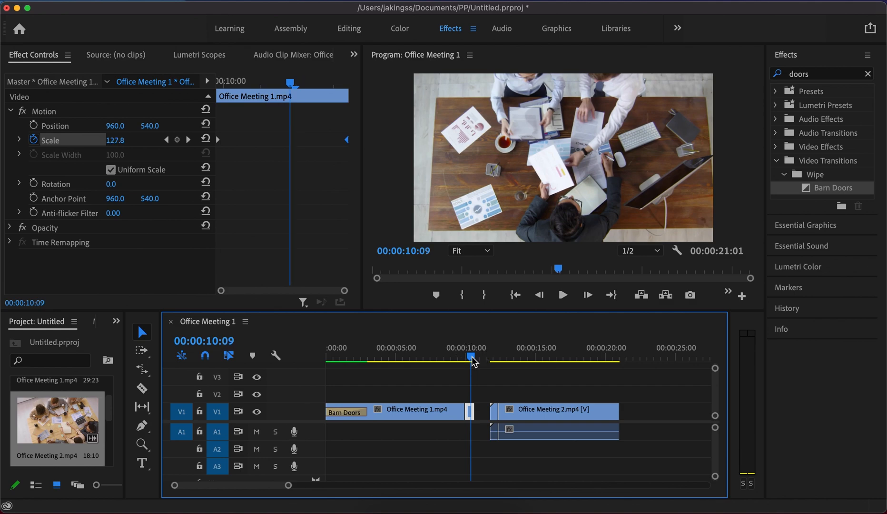
Add a Scale keyframe of 150 at 00:00:11:19, the first frame of Office Meeting 2.mp4's short start segment
click(493, 357)
click(496, 417)
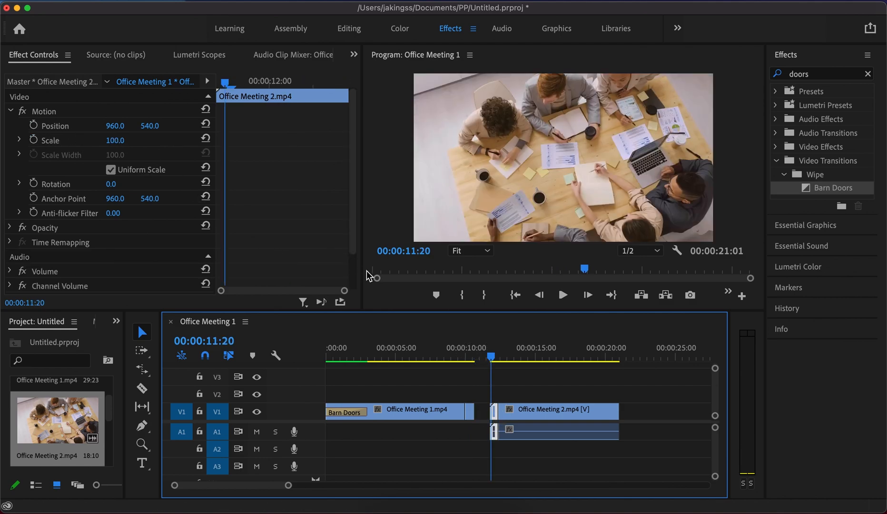
key(Left)
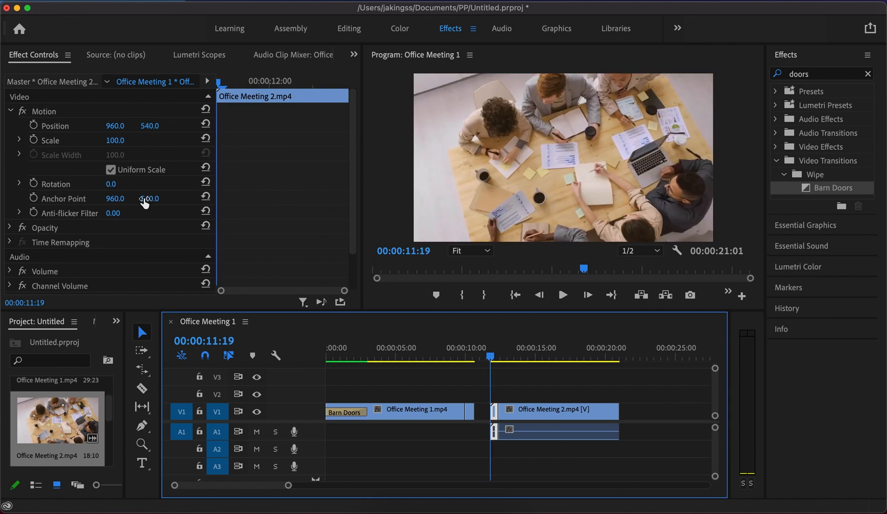
click(34, 140)
click(34, 139)
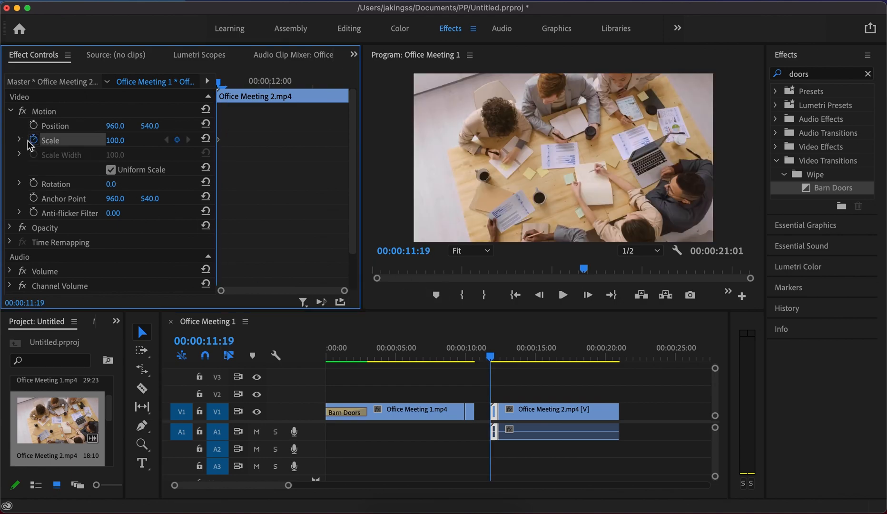
click(124, 138)
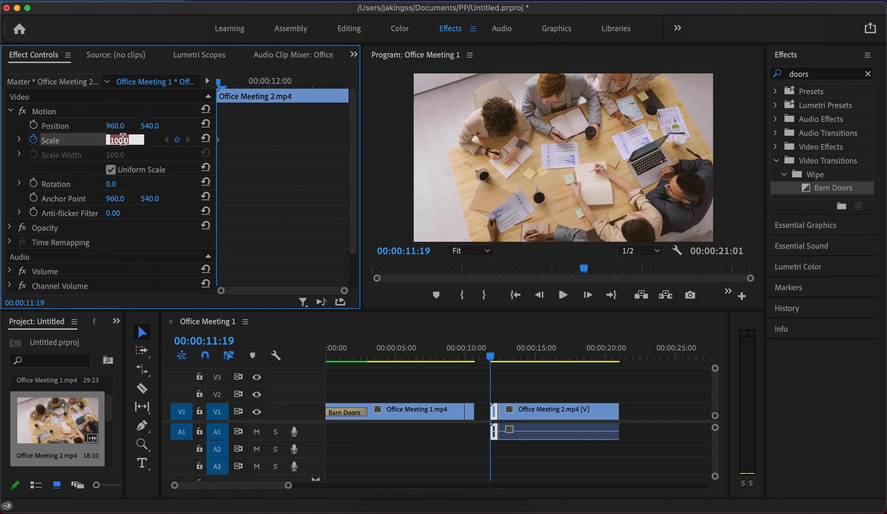
text(150)
key(Return)
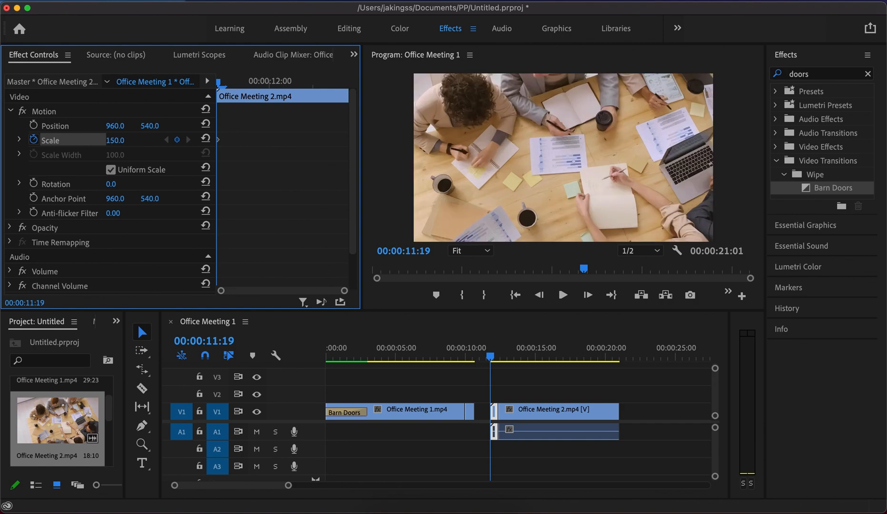
Add a Scale keyframe of 100 at 00:00:12:09, the end of Office Meeting 2.mp4's short start segment
click(340, 82)
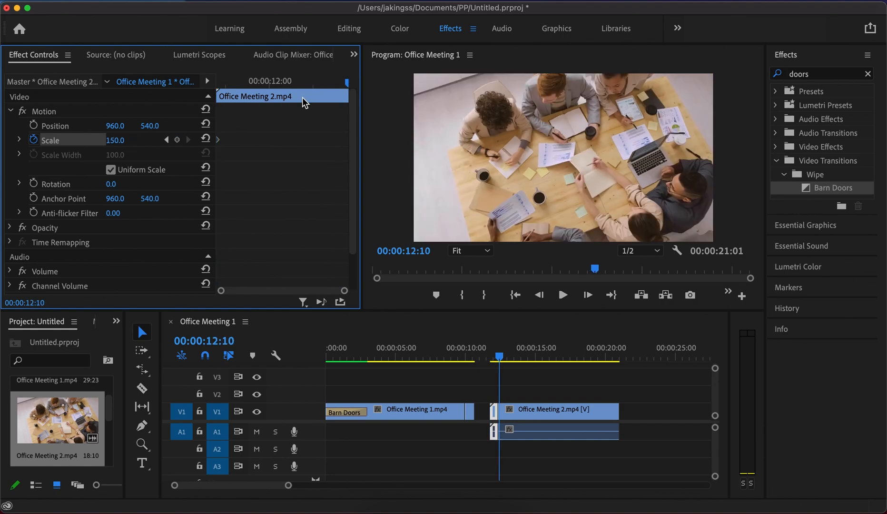
key(Right)
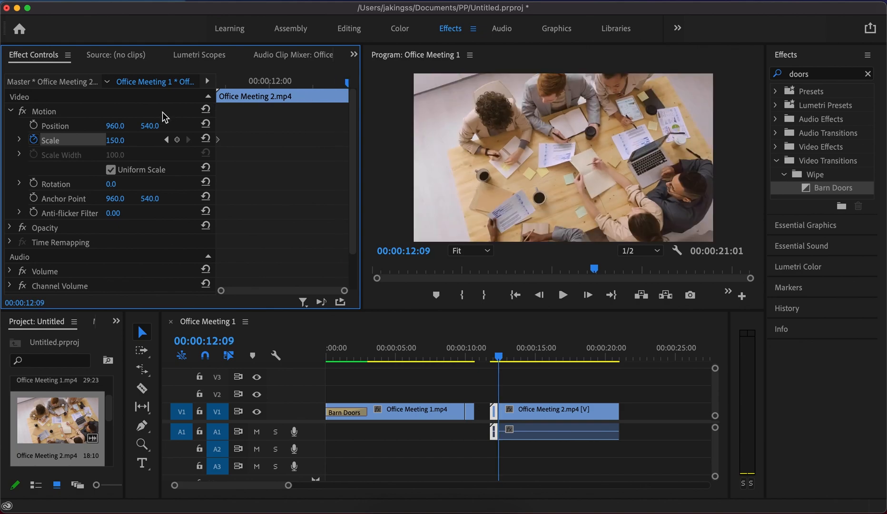
click(115, 139)
text(10)
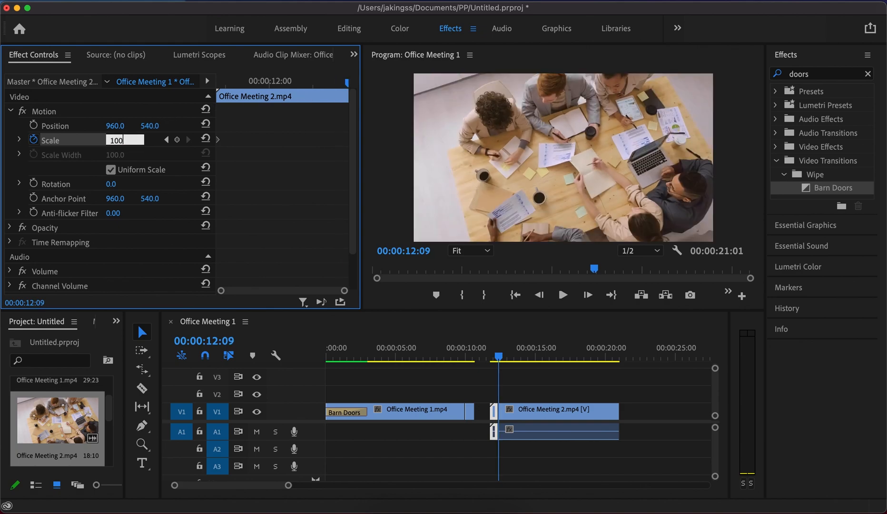
key(Return)
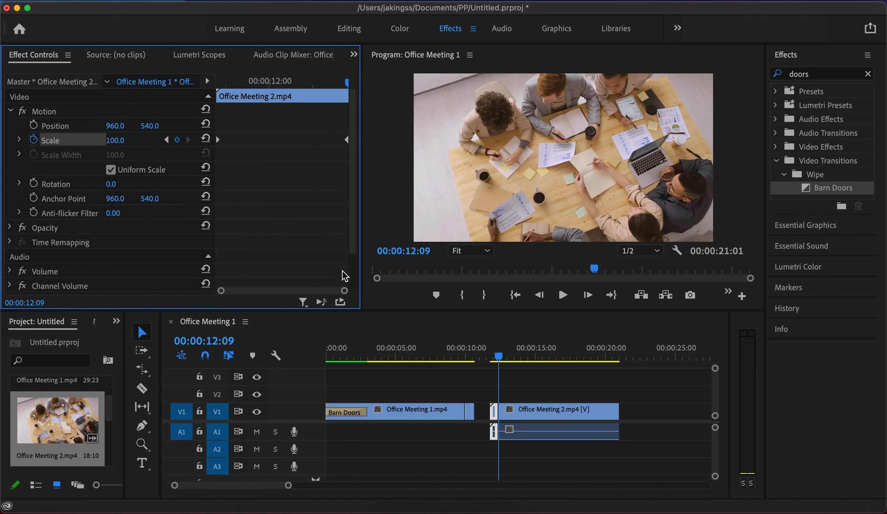
Move both Office Meeting 2.mp4 segments directly against Office Meeting 1.mp4 to close the gap, and play back the custom transition
click(558, 384)
drag(557, 386, 492, 441)
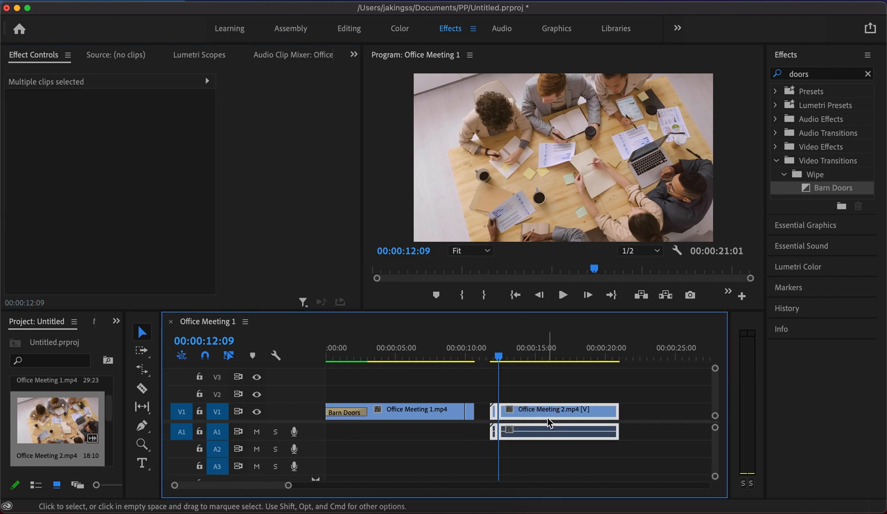
drag(552, 415, 541, 418)
click(457, 352)
key(space)
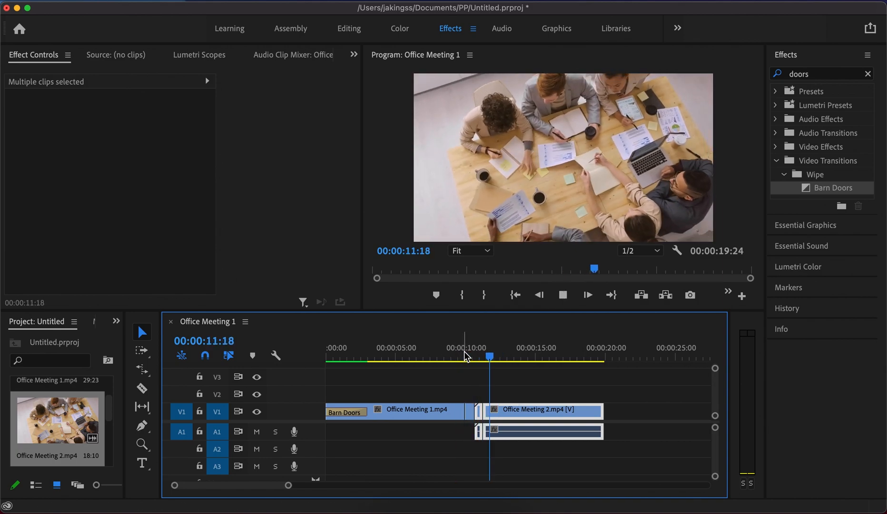
key(space)
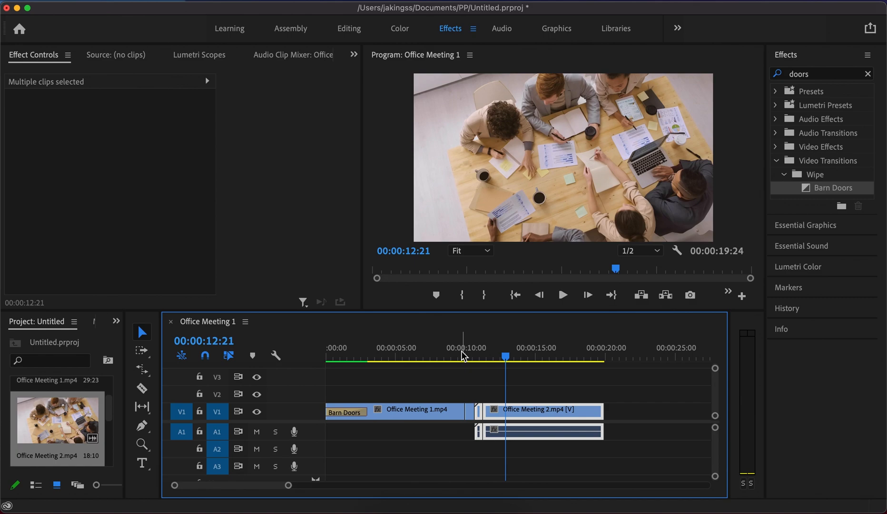
click(489, 382)
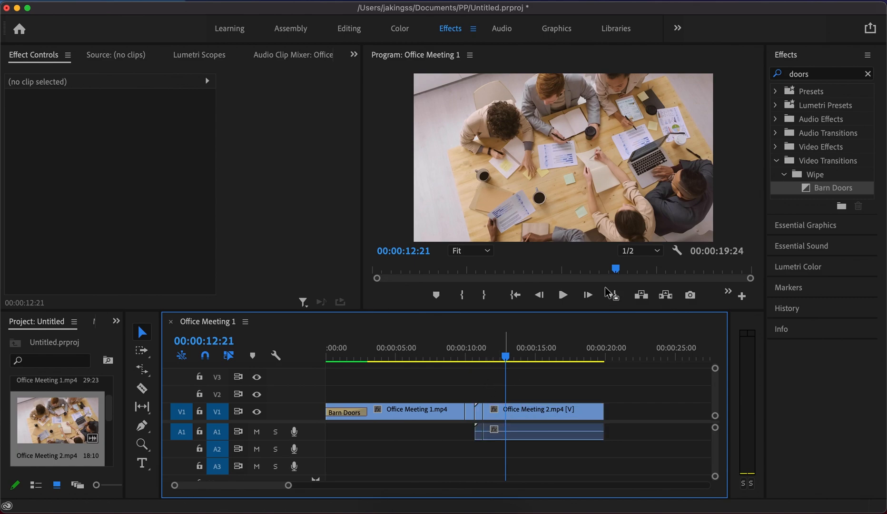
Find the Cross Zoom transition, apply it at the cut after Office Meeting 2.mp4's short start segment, and play it back
click(868, 74)
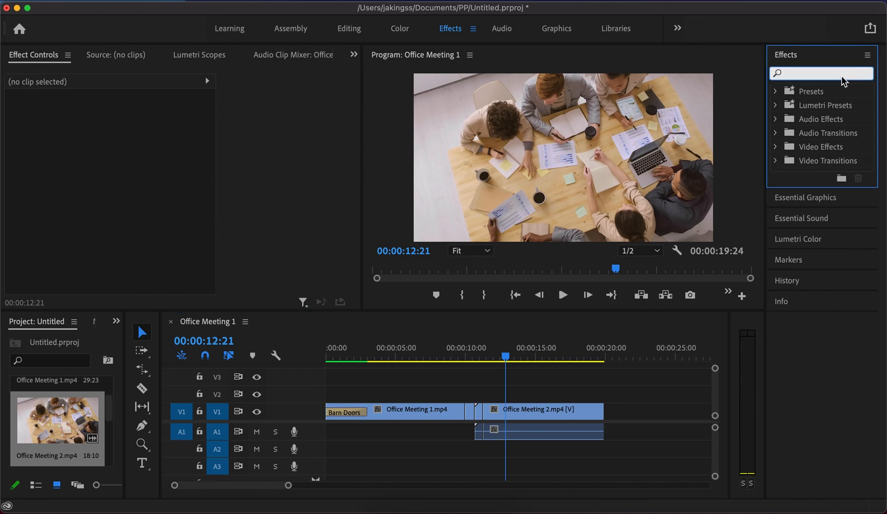
text(m)
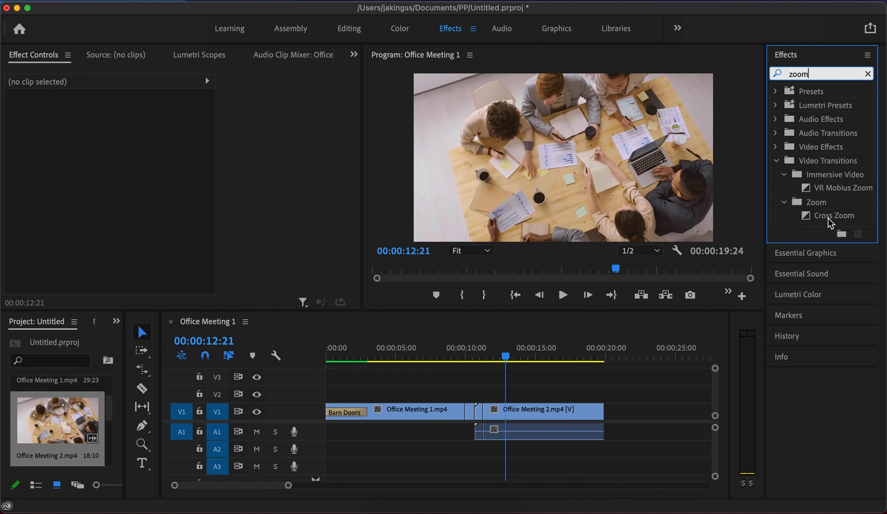
drag(828, 218, 485, 417)
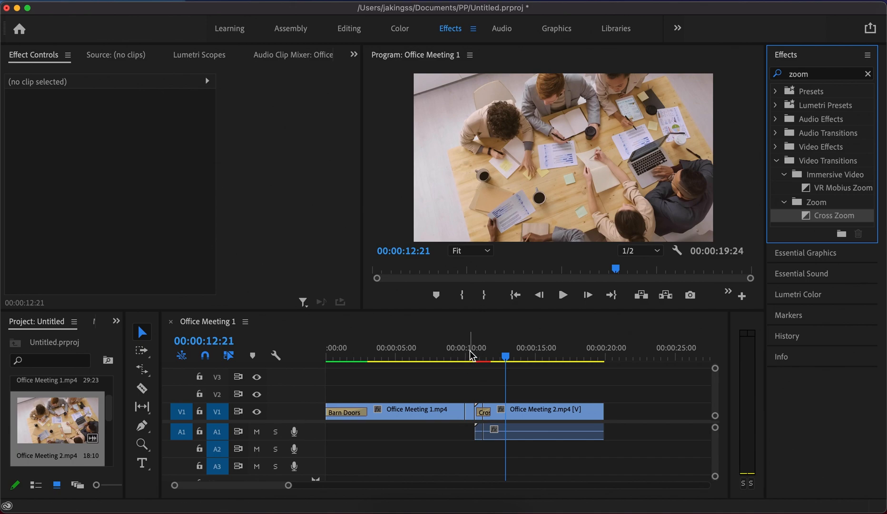
drag(465, 354, 460, 355)
key(space)
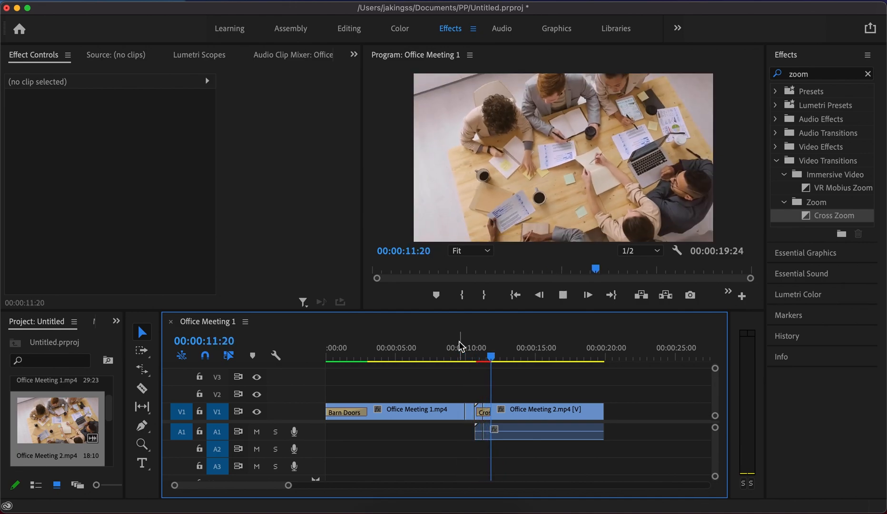
key(space)
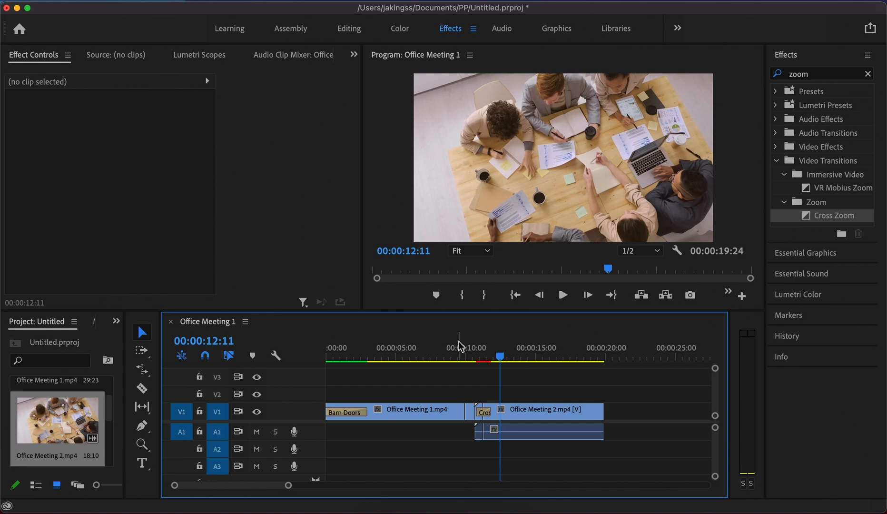
Place Office Computer.mp4 on track V1 after Office Meeting 2.mp4, leaving a short gap between them
scroll(46, 425, down, 2)
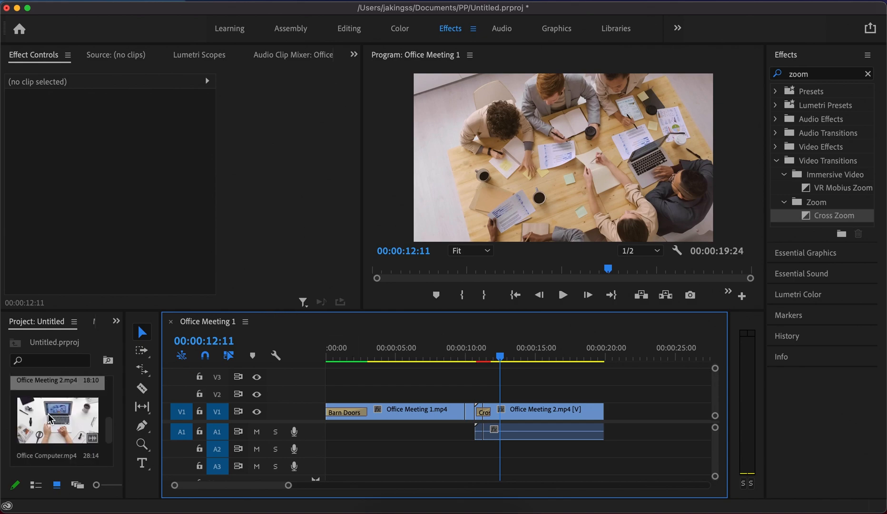
click(59, 421)
drag(59, 421, 642, 418)
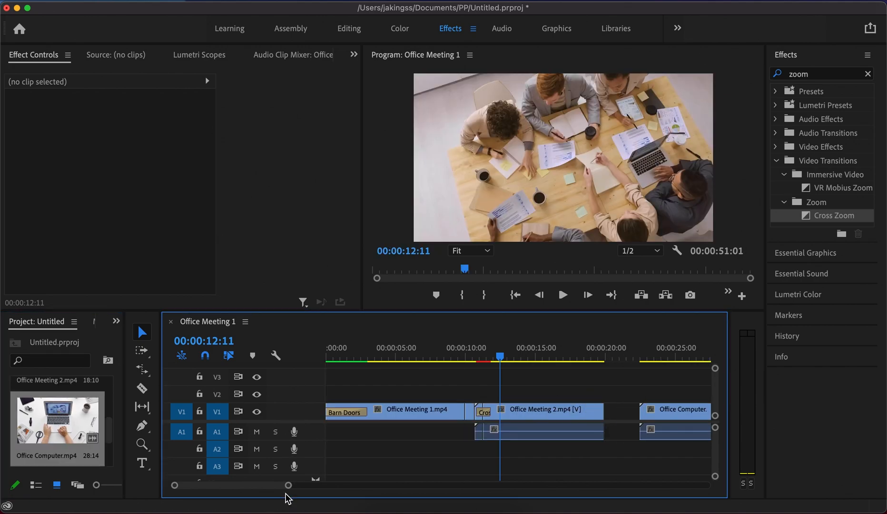
drag(288, 484, 311, 485)
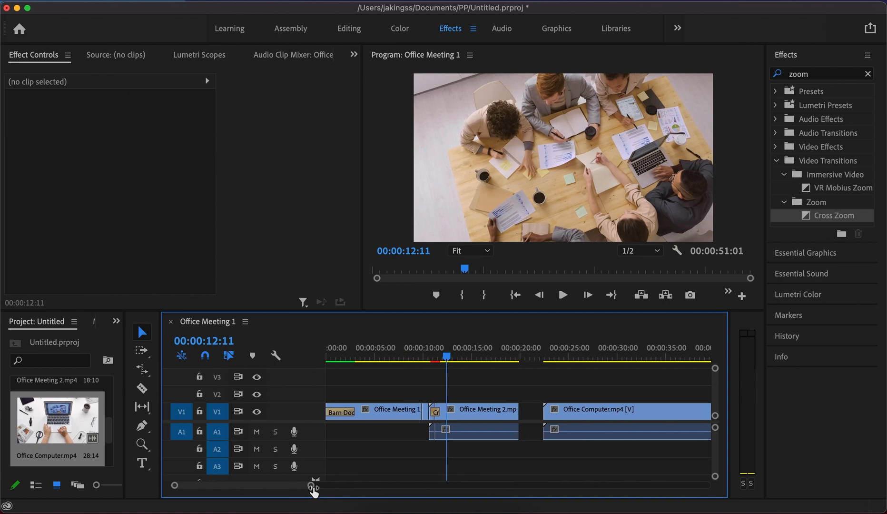
Split Office Computer.mp4 at 00:00:25:07 and Office Meeting 2.mp4 at about 00:00:15:00
click(550, 353)
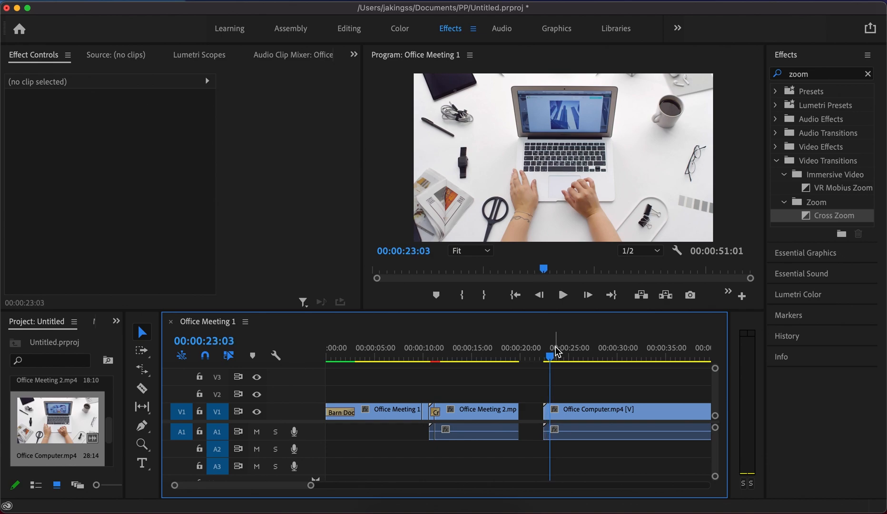
key(Left)
key(Left)
key(Left)
key(Left)
key(Left)
key(Left)
key(Left)
key(Left)
key(Left)
key(Left)
key(Left)
key(Left)
key(Left)
key(Left)
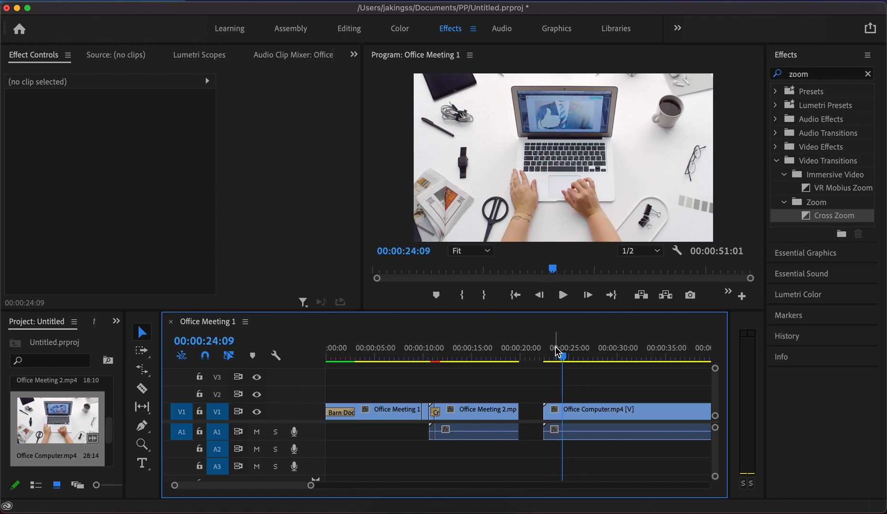
key(Right)
key(Right)
key(Right)
key(Right)
key(Left)
key(Left)
key(Right)
key(Right)
key(Right)
key(Right)
key(Right)
key(Right)
key(Left)
key(Left)
key(Right)
key(Right)
key(Right)
key(Right)
key(Right)
key(Right)
key(Right)
key(Right)
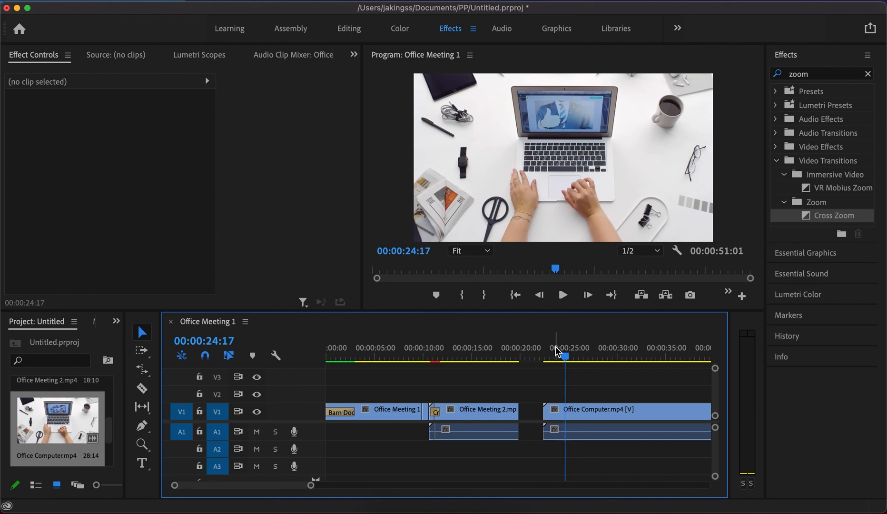
key(Left)
key(Left)
key(Left)
key(Left)
key(Right)
key(Right)
key(Right)
key(Right)
key(Right)
key(Right)
key(Right)
key(Right)
key(Right)
key(Right)
key(Right)
key(Right)
key(Right)
key(Right)
key(Right)
key(Right)
key(Right)
key(Right)
key(Right)
key(Right)
key(Right)
key(Right)
key(Right)
key(Right)
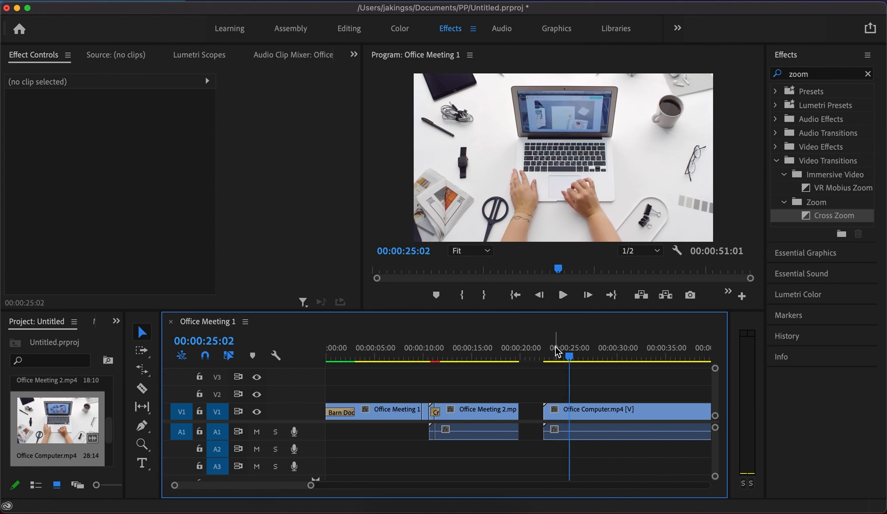
key(c)
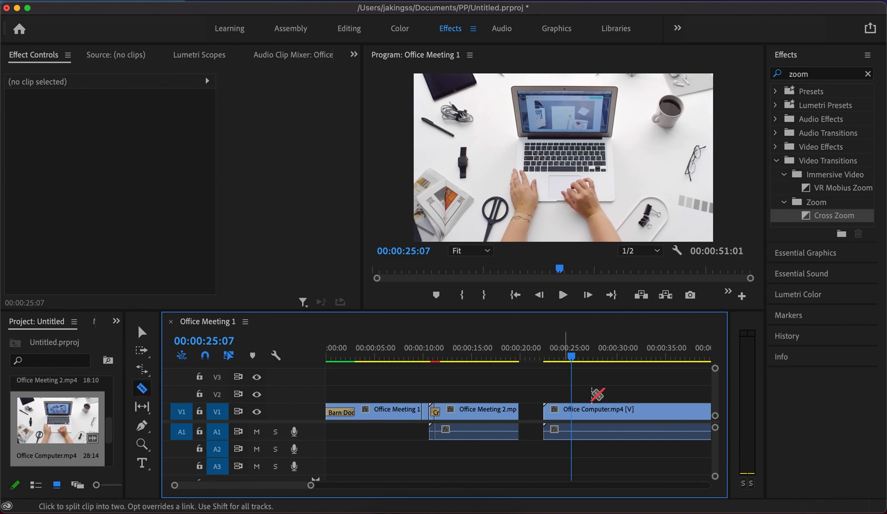
click(572, 417)
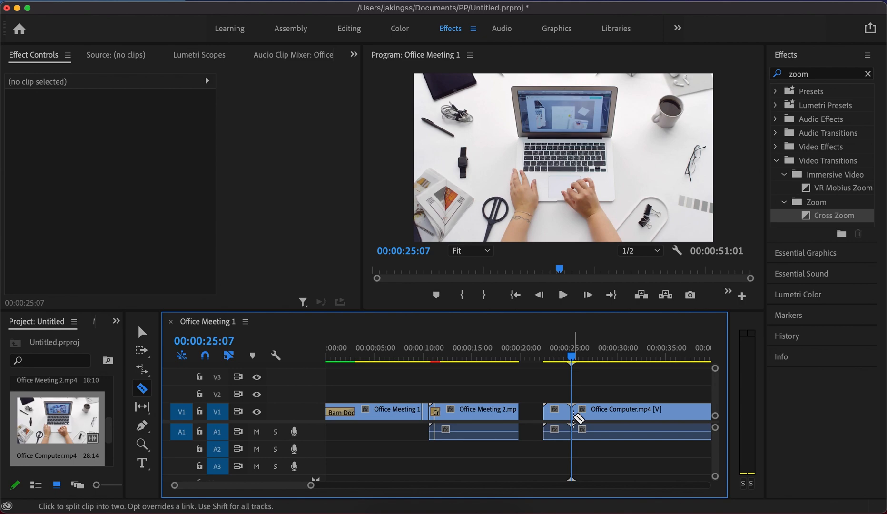
click(473, 415)
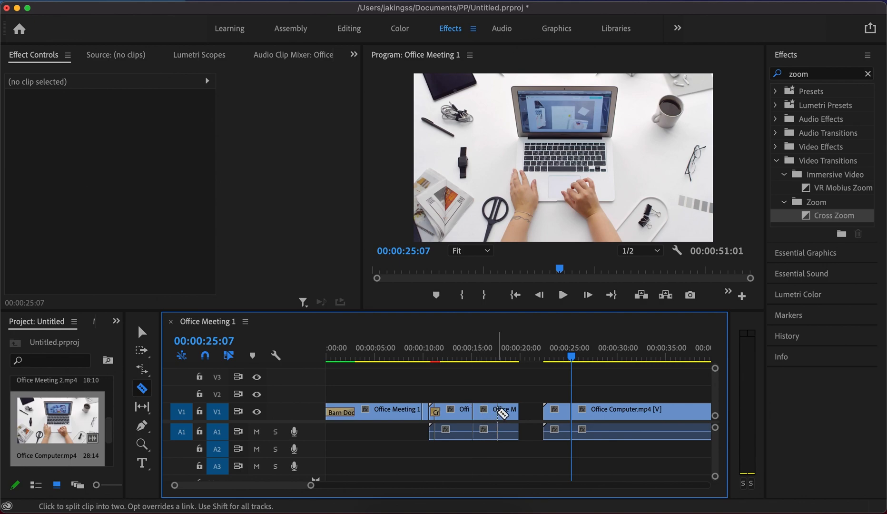
Set the speed of Office Meeting 2.mp4's last segment to 800% and extend its end as far as the clip's media allows
key(v)
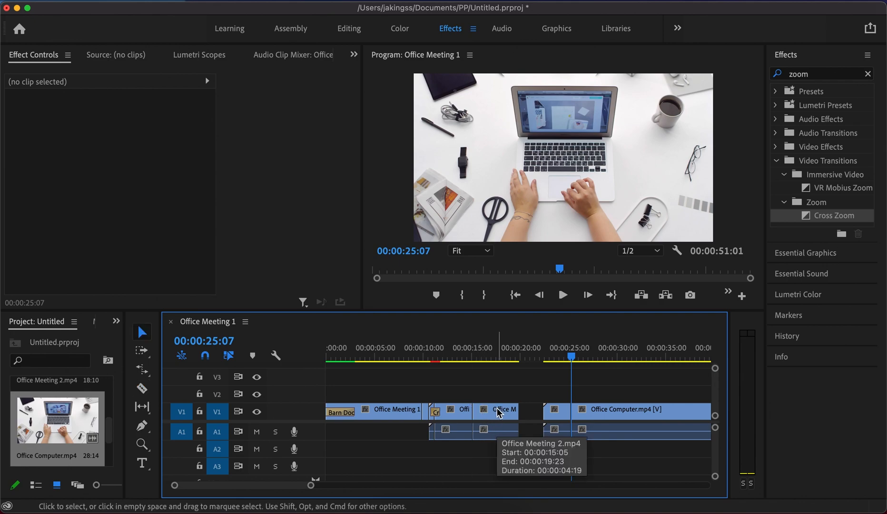
drag(576, 357, 586, 358)
right_click(504, 416)
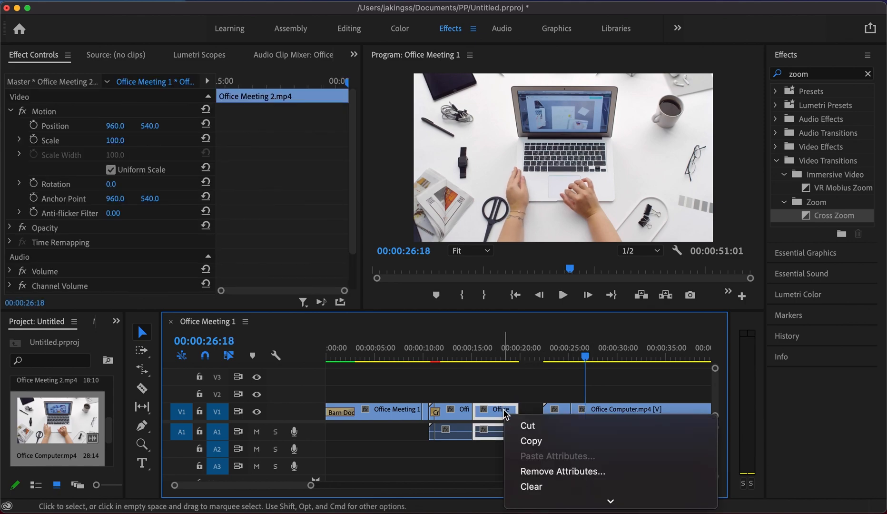
mouse_move(573, 499)
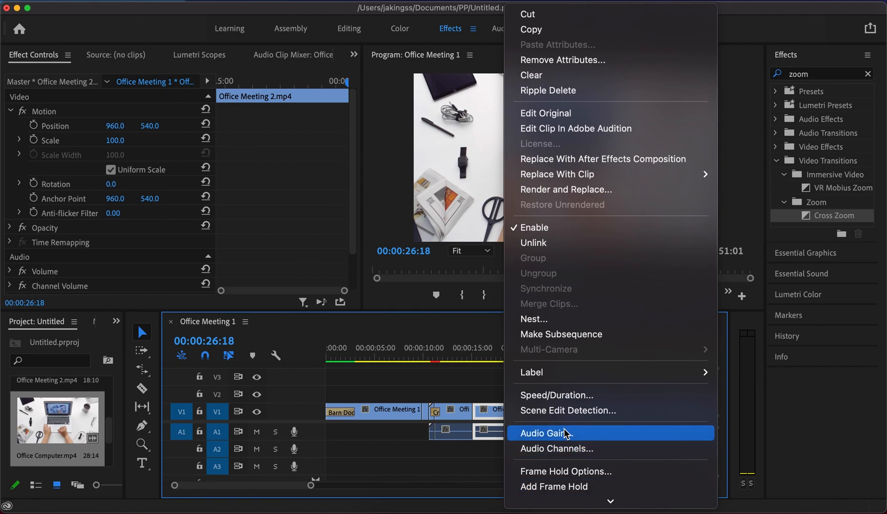
click(558, 396)
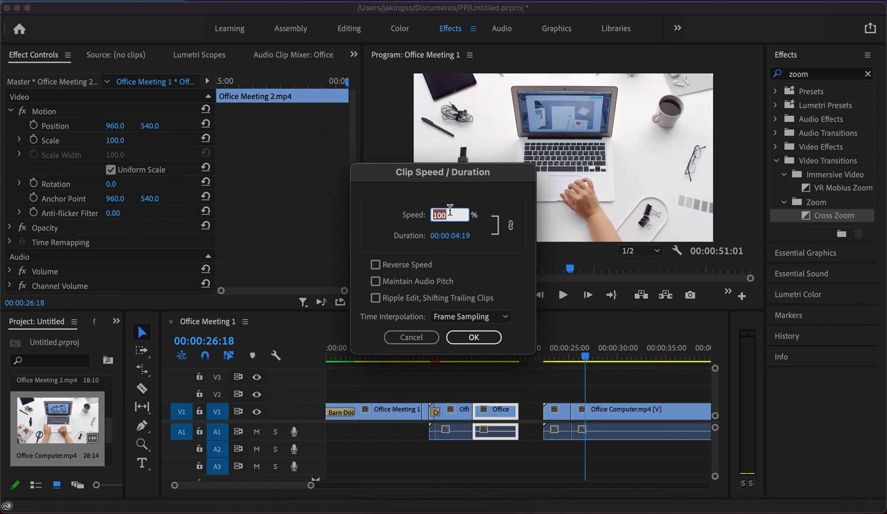
text(800)
key(BackSpace)
key(BackSpace)
key(BackSpace)
text(600)
key(BackSpace)
key(BackSpace)
key(BackSpace)
text(1000)
key(BackSpace)
key(BackSpace)
key(BackSpace)
key(BackSpace)
text(800)
key(Return)
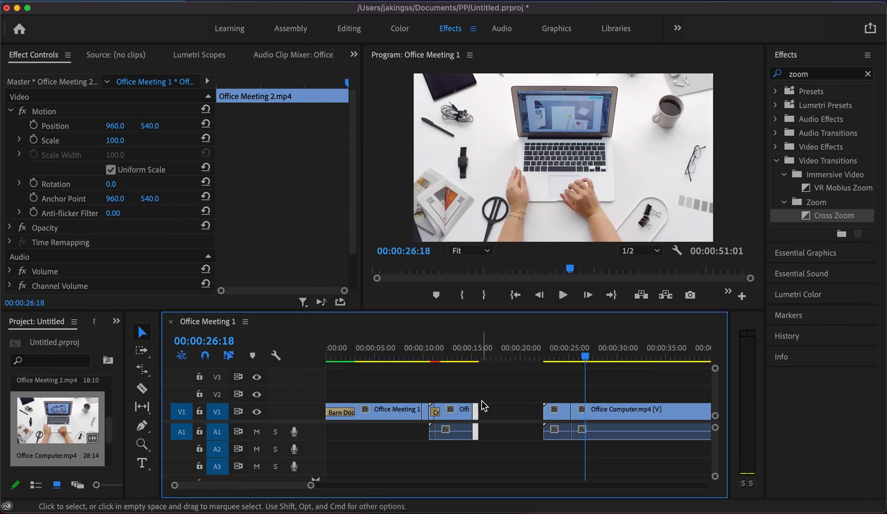
drag(476, 412, 523, 415)
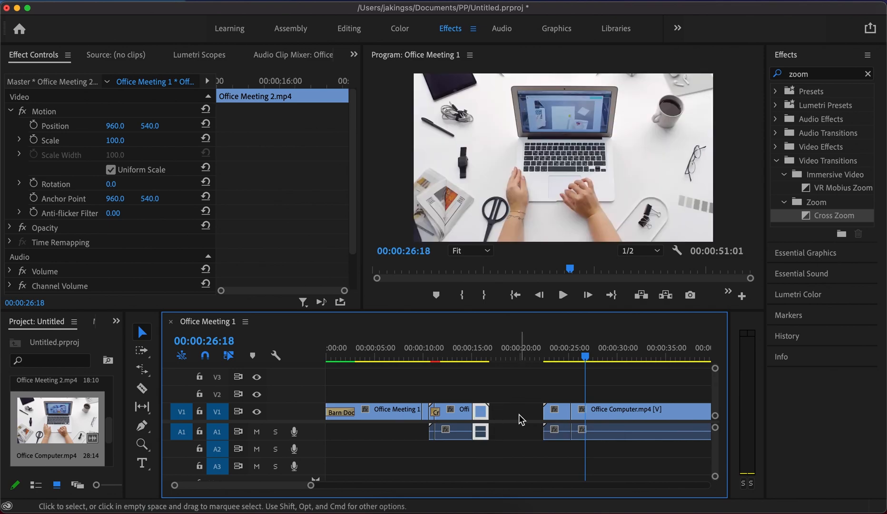
Set the speed of Office Computer.mp4's first segment to 800% and extend its end to meet the following segment
right_click(563, 416)
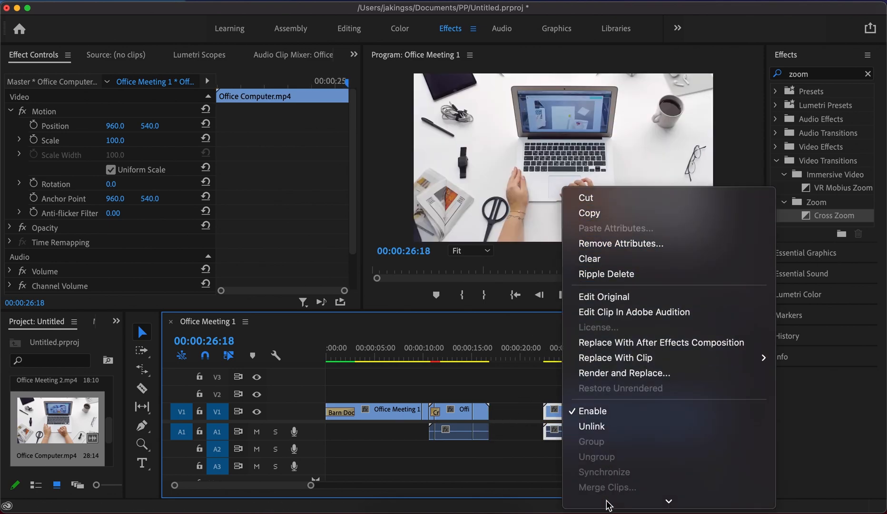
mouse_move(607, 501)
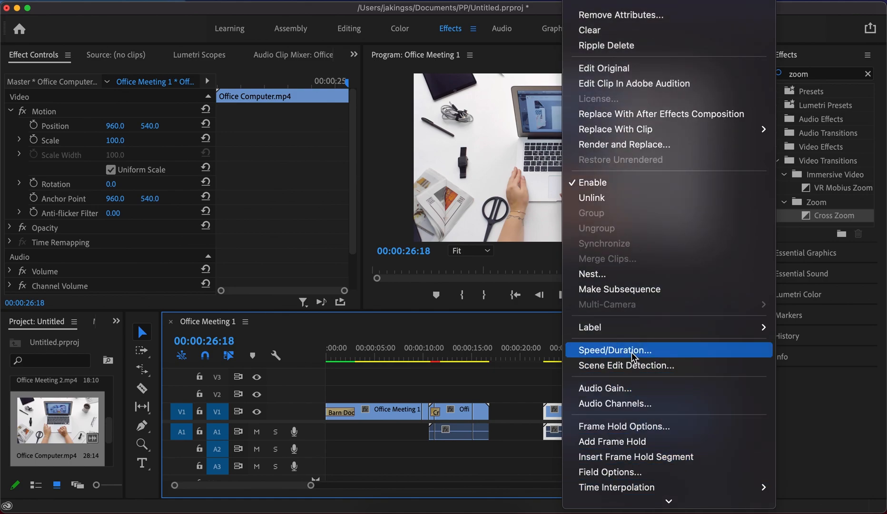
click(632, 352)
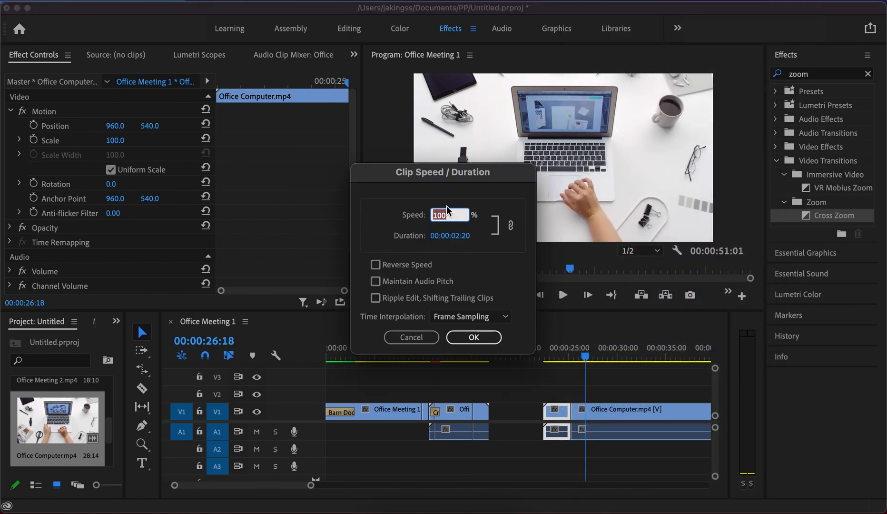
text(800)
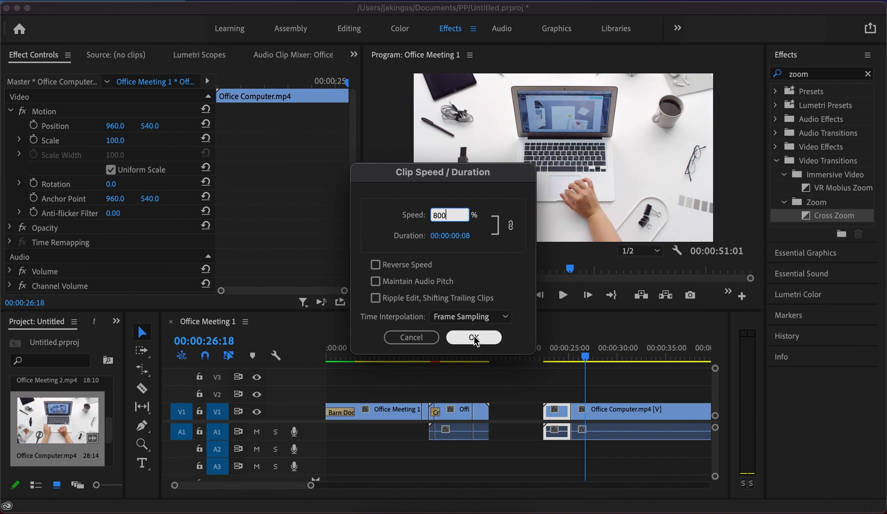
click(475, 337)
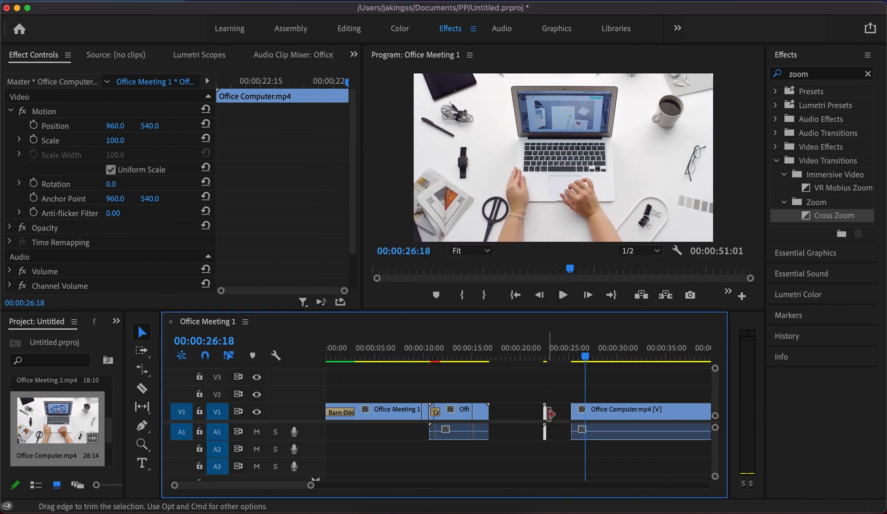
drag(551, 415, 570, 412)
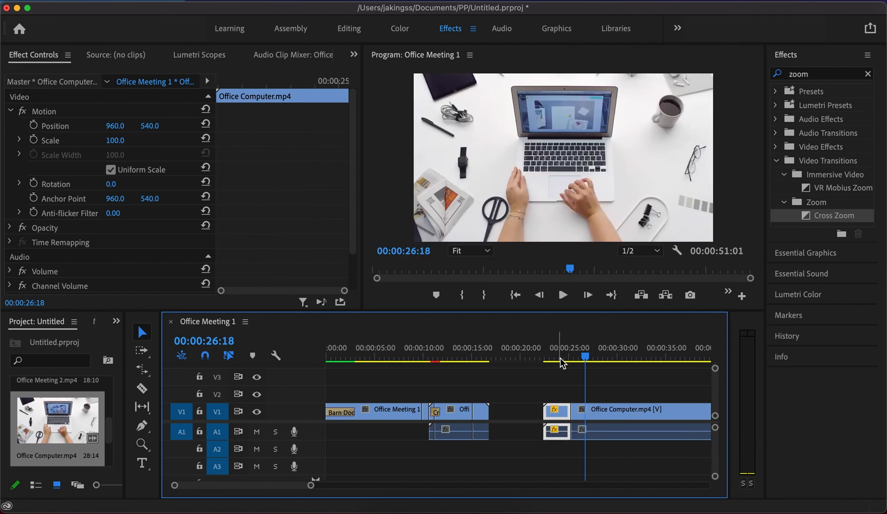
Move both Office Computer.mp4 segments directly against Office Meeting 2.mp4, and play back the sped-up transition from 00:00:14:03
drag(579, 375, 661, 459)
drag(612, 434, 546, 375)
drag(639, 413, 595, 413)
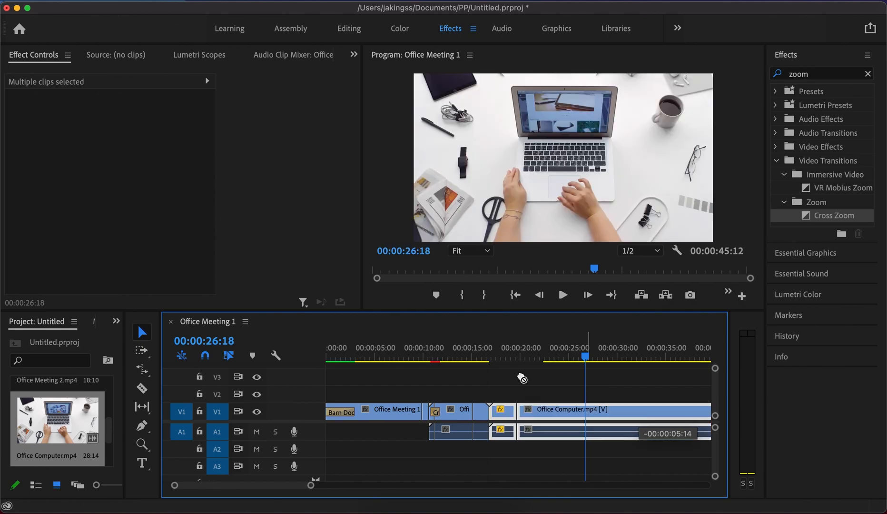
click(464, 357)
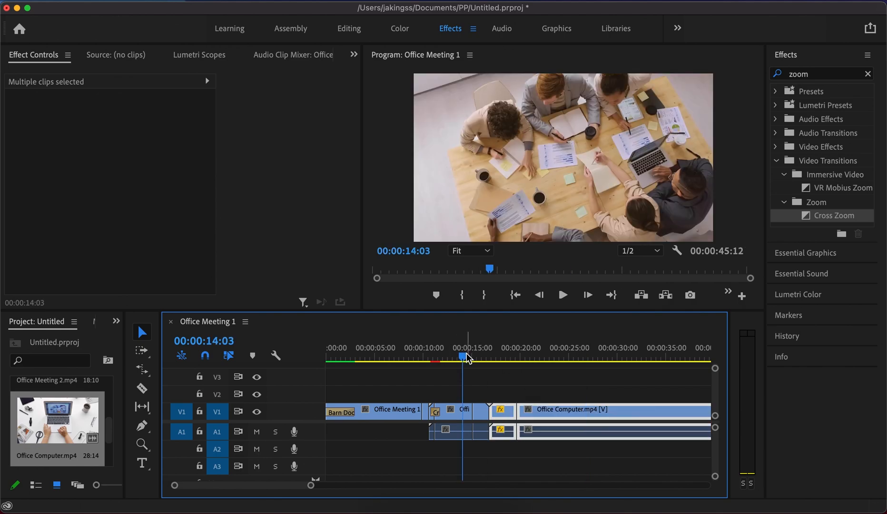
key(space)
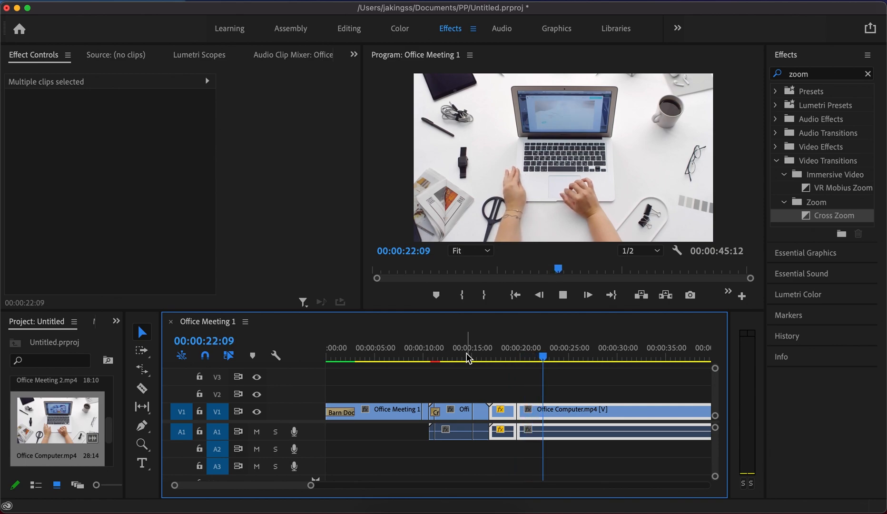
key(space)
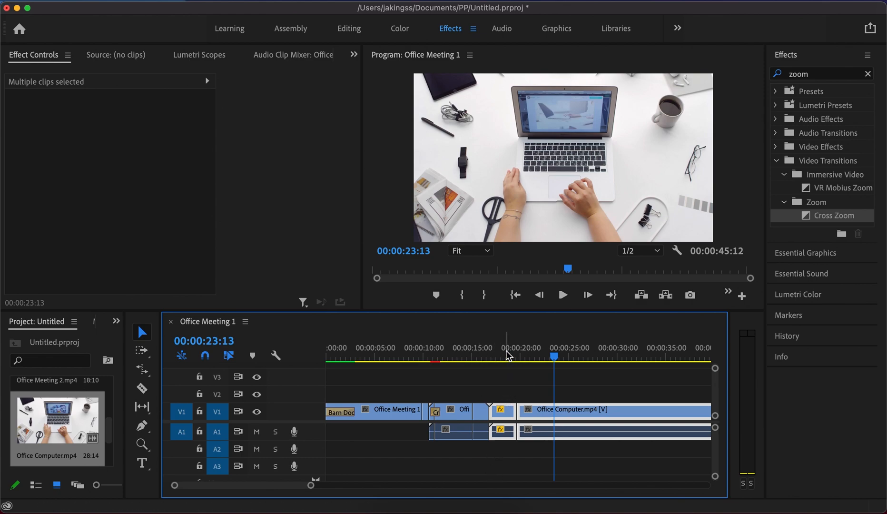
key(super+s)
click(569, 389)
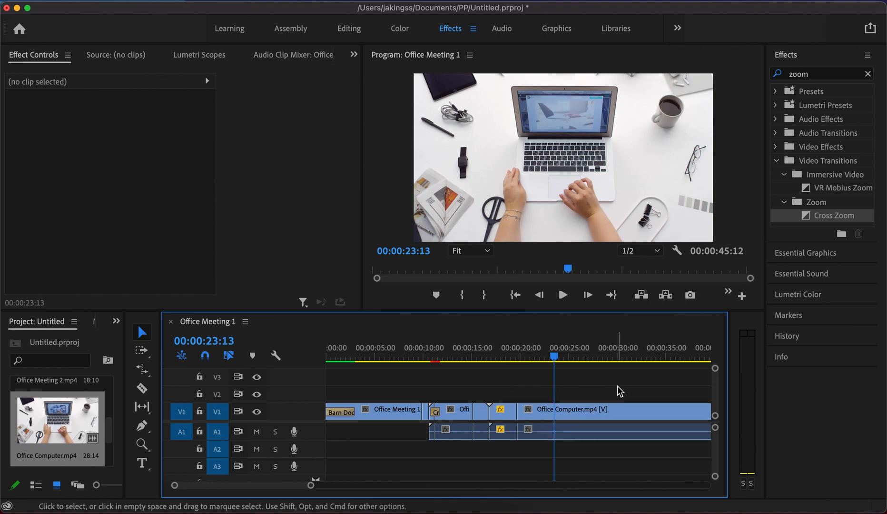
Review the Cross Zoom and sped-up transitions by playing the sequence from about 00:00:10:00 and replaying the section from about 00:00:15:00
scroll(396, 440, down, 2)
scroll(401, 442, up, 2)
drag(403, 349, 425, 353)
key(space)
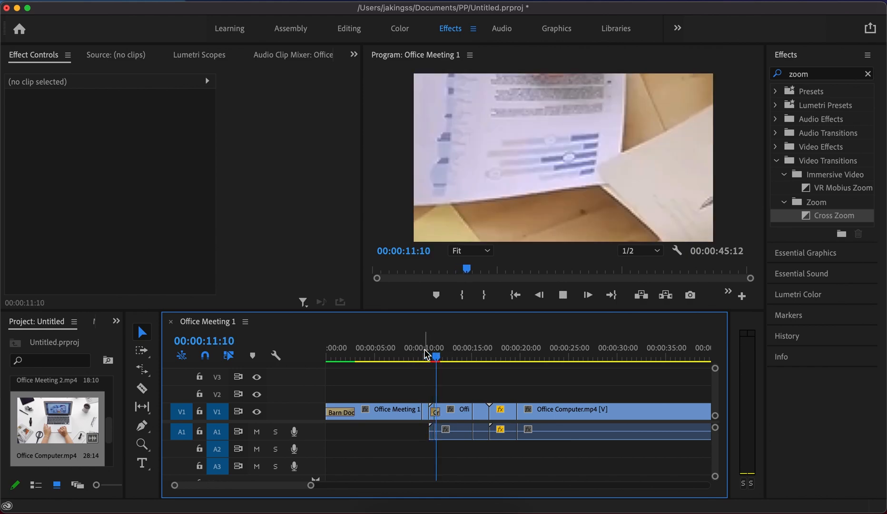
drag(468, 353, 471, 354)
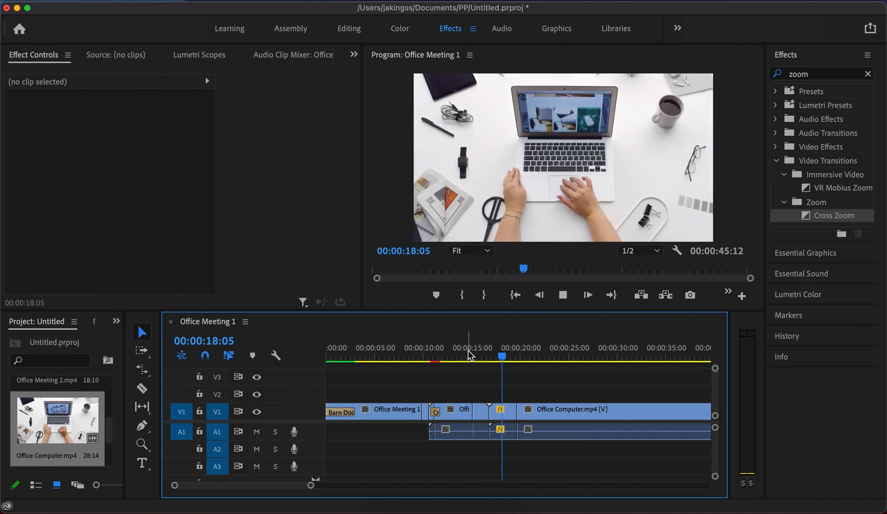
key(space)
key(Left)
key(Left)
key(Left)
key(Left)
key(Left)
key(Left)
key(Left)
key(Left)
key(Left)
key(Left)
key(Left)
key(Left)
key(Left)
key(Left)
key(Left)
key(Left)
key(Left)
key(Left)
key(Left)
key(Left)
key(Left)
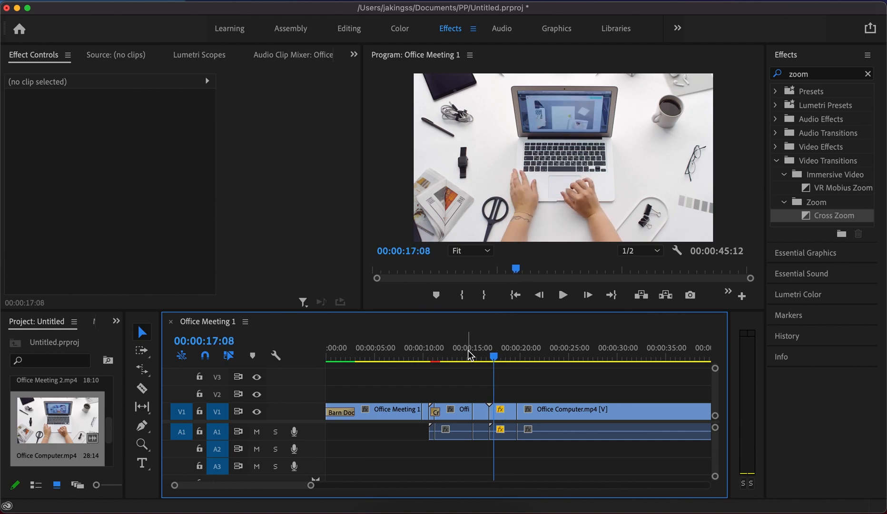
key(space)
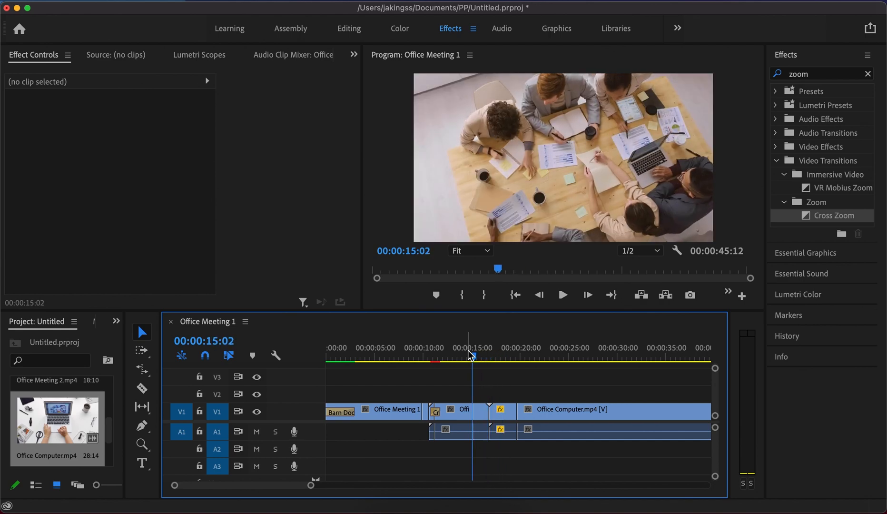
key(space)
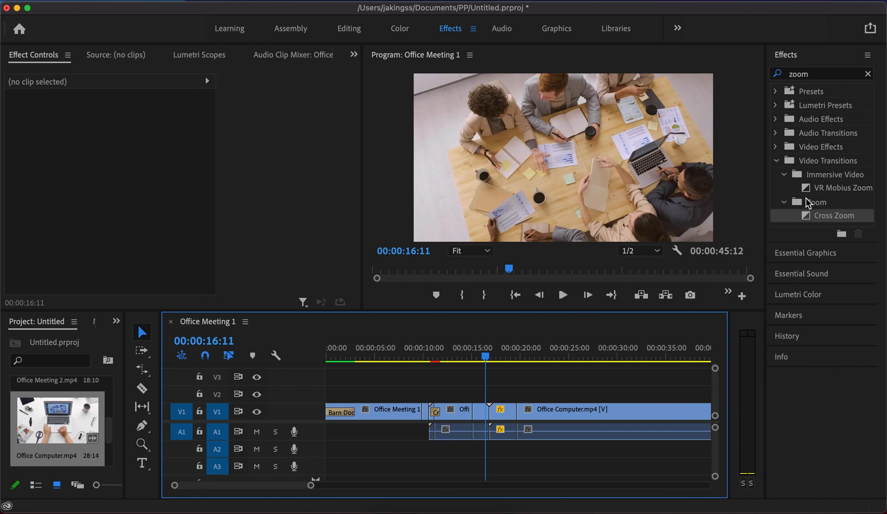
Clear the effects search and list the Dissolve video transitions
click(868, 77)
click(869, 76)
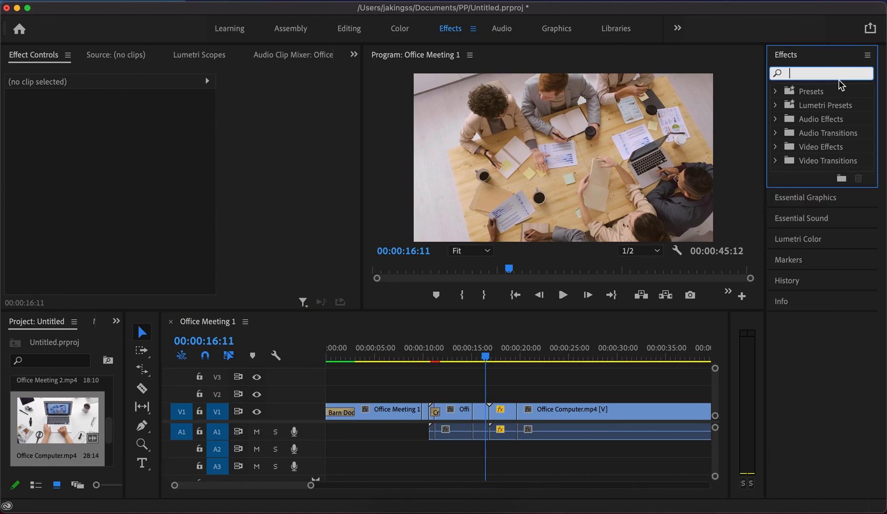
click(776, 160)
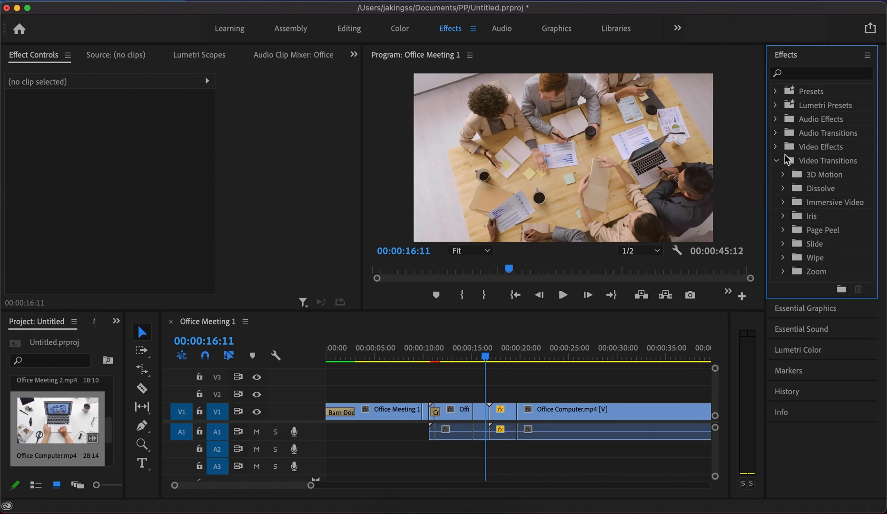
click(782, 190)
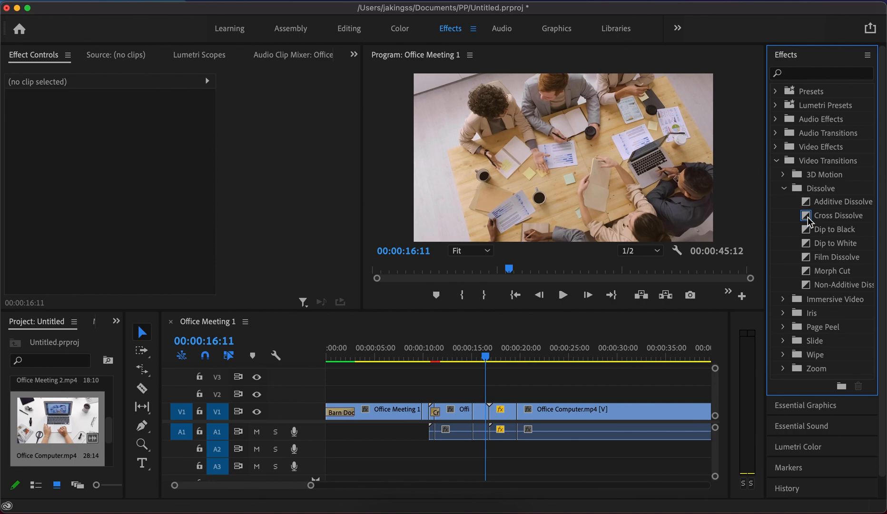
Apply Cross Dissolve at the cut between the two Office Computer.mp4 segments and play it back from 00:00:18:20
drag(808, 220, 518, 419)
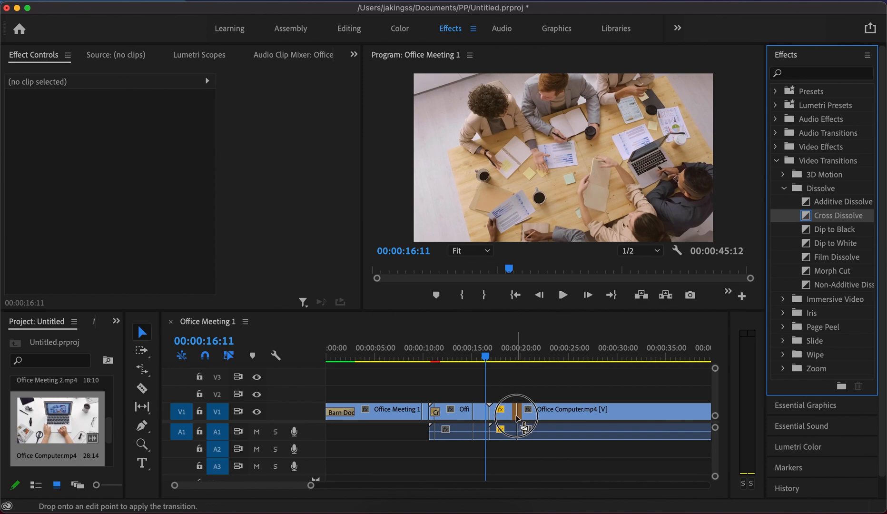
drag(517, 418, 517, 418)
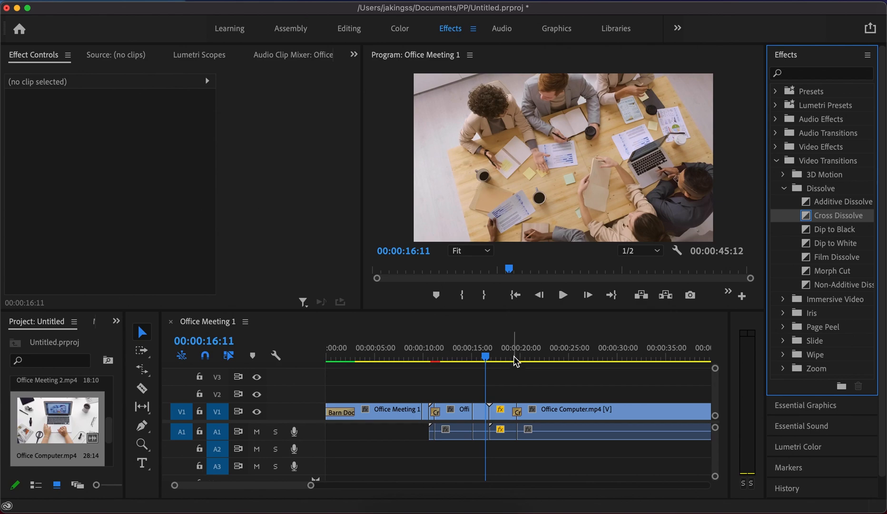
click(509, 355)
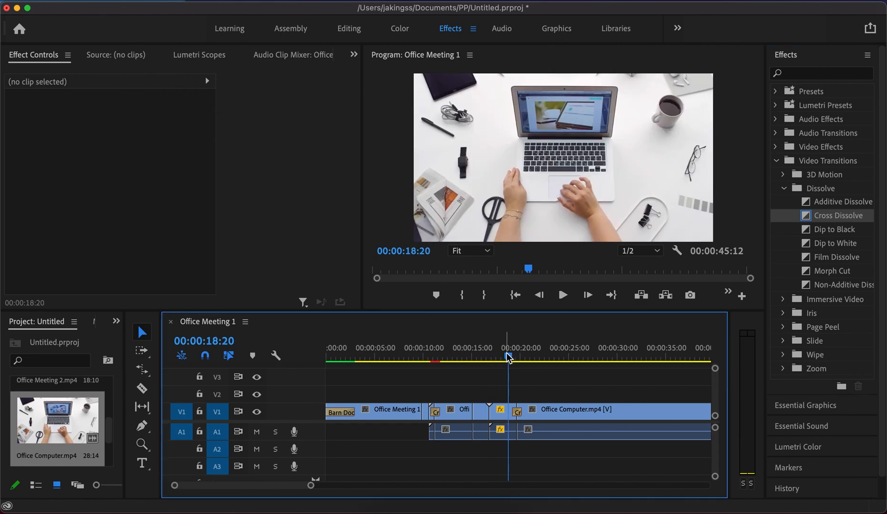
key(space)
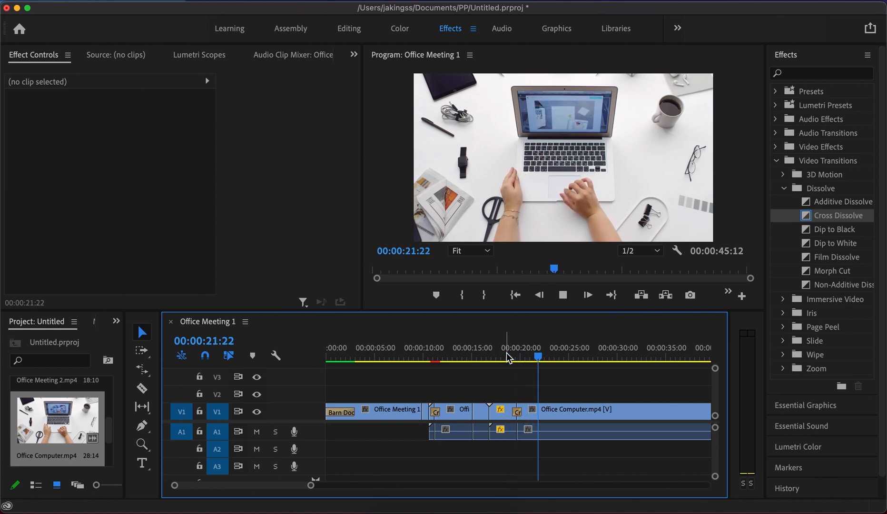
key(space)
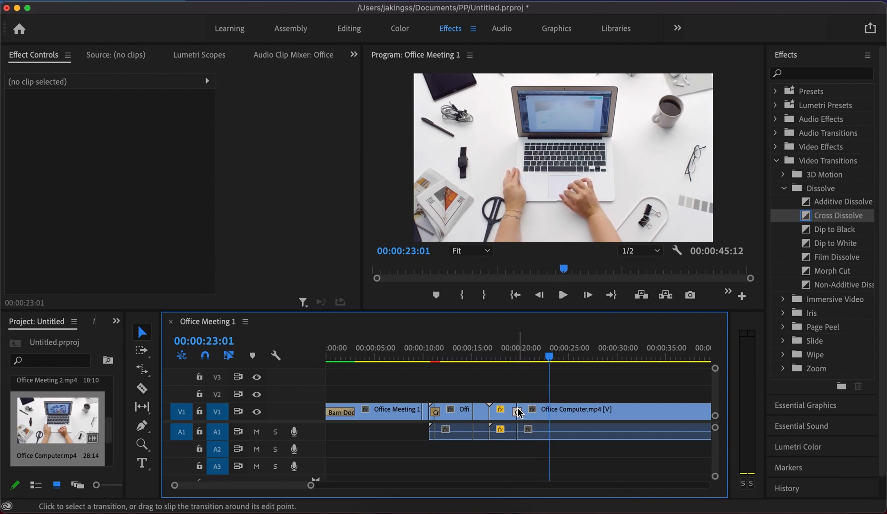
Delete the Cross Dissolve between the two Office Computer.mp4 segments
click(521, 412)
key(Delete)
drag(253, 491, 251, 495)
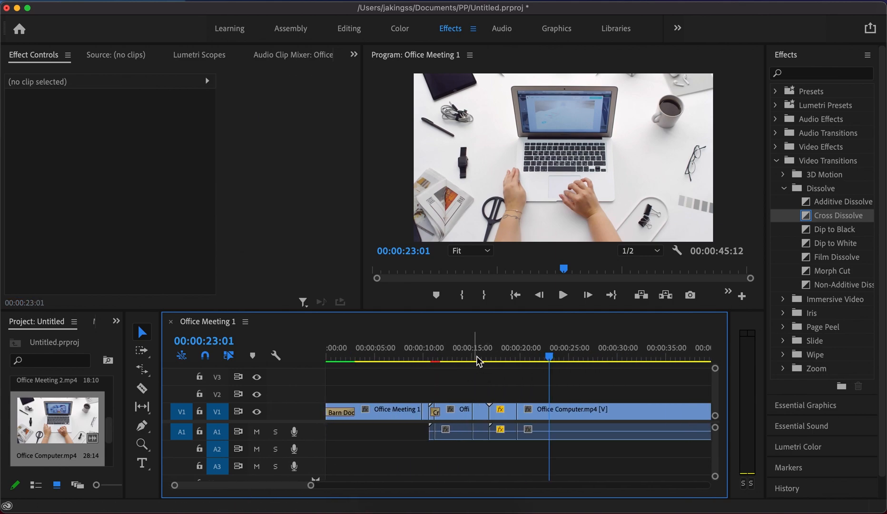
Apply Cross Dissolve at the cut between Office Meeting 2.mp4 and Office Computer.mp4, accepting repeated frames
drag(830, 216, 489, 411)
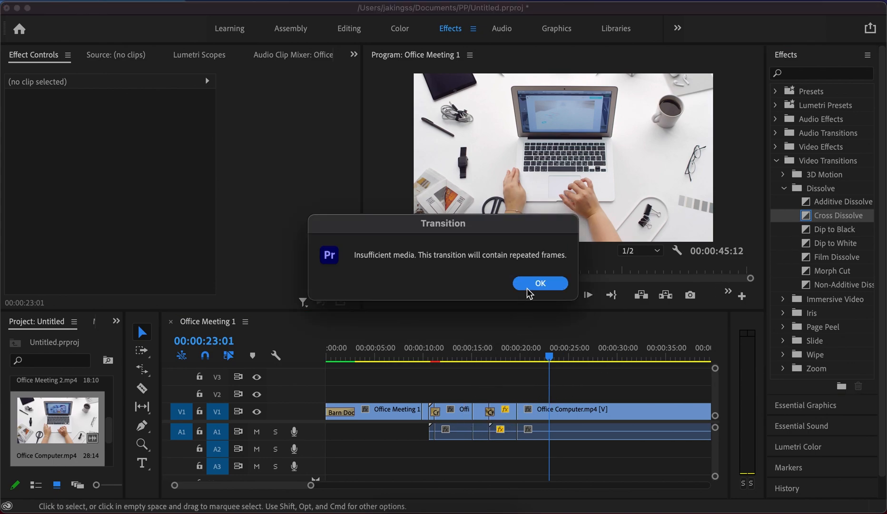
click(540, 283)
Delete the Cross Zoom transition at the cut after Office Meeting 2.mp4's short start segment
drag(821, 215, 500, 361)
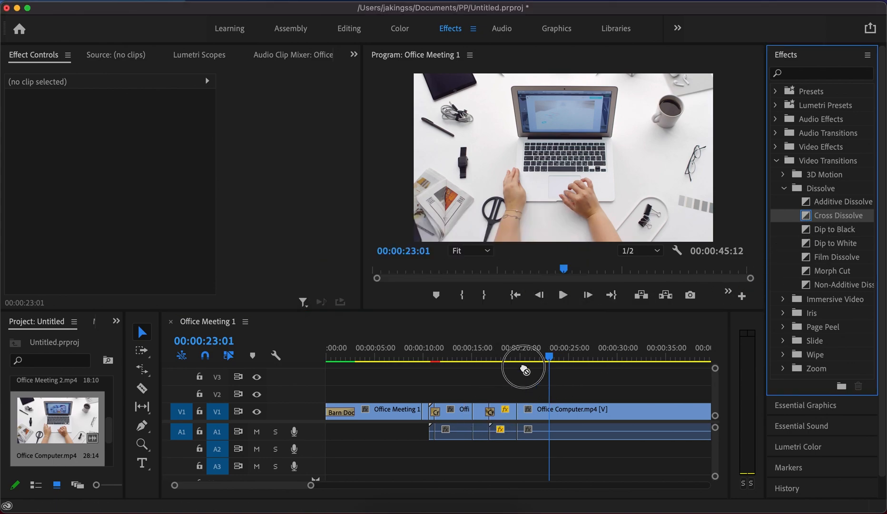
click(437, 416)
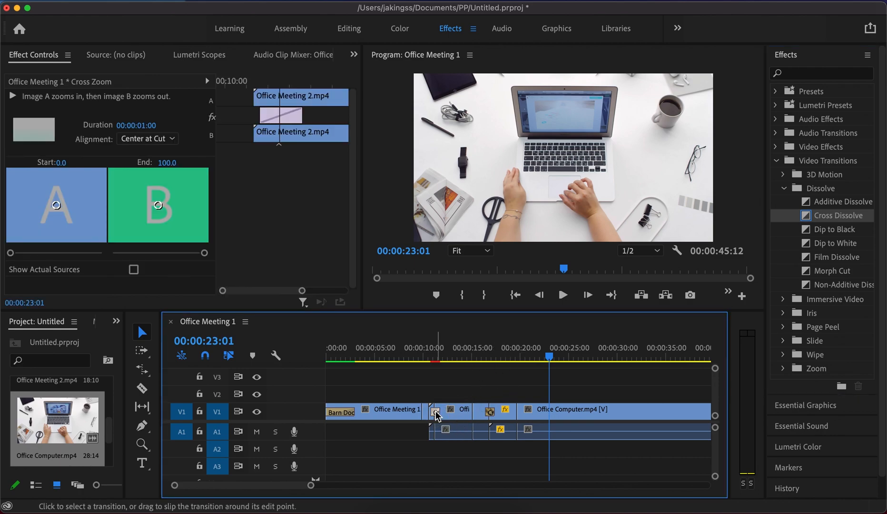
key(Delete)
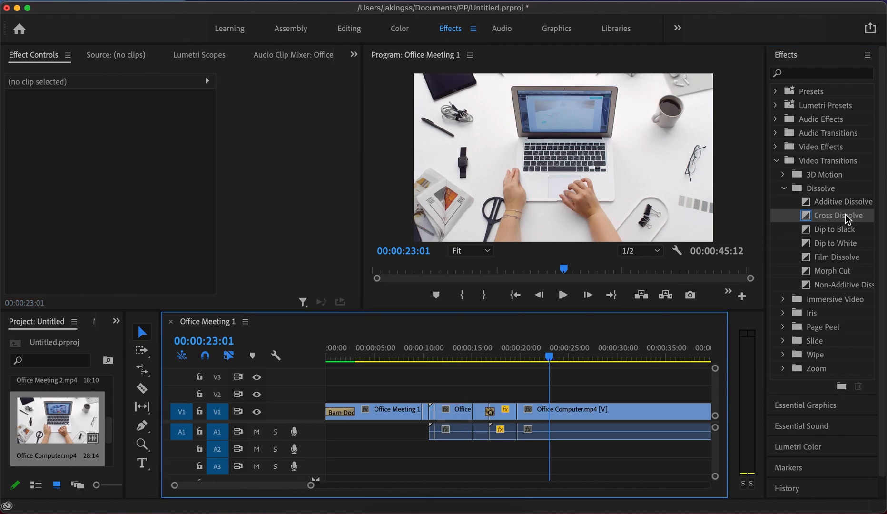
Try Cross Dissolve at the cut between the two Office Meeting 2.mp4 segments, play it from 00:00:10:07, and delete it
drag(847, 216, 440, 414)
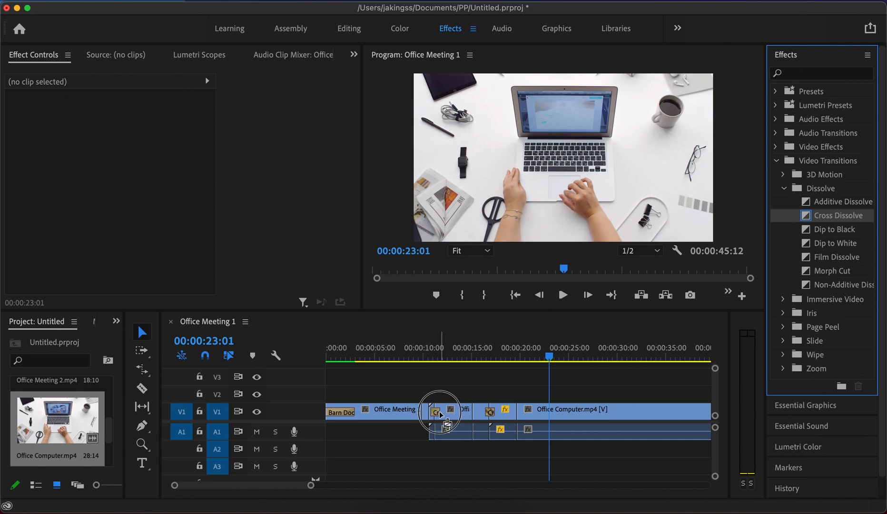
click(441, 414)
drag(429, 350, 426, 352)
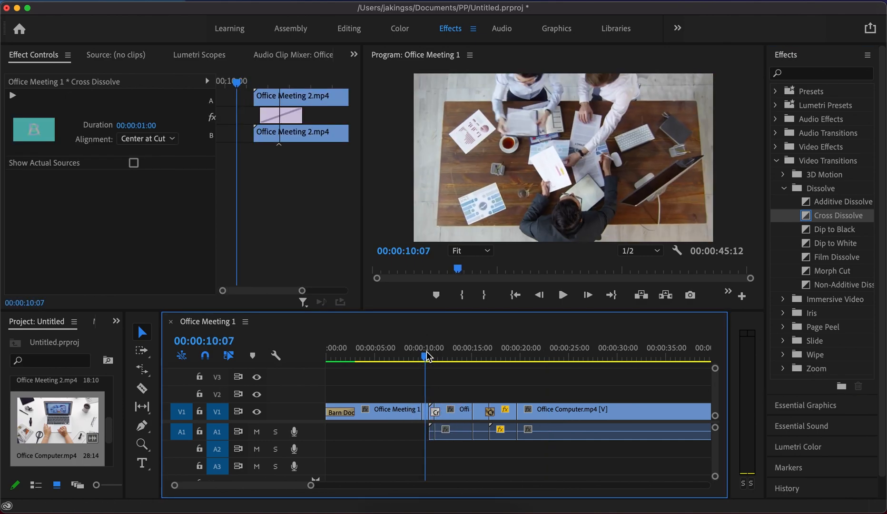
key(space)
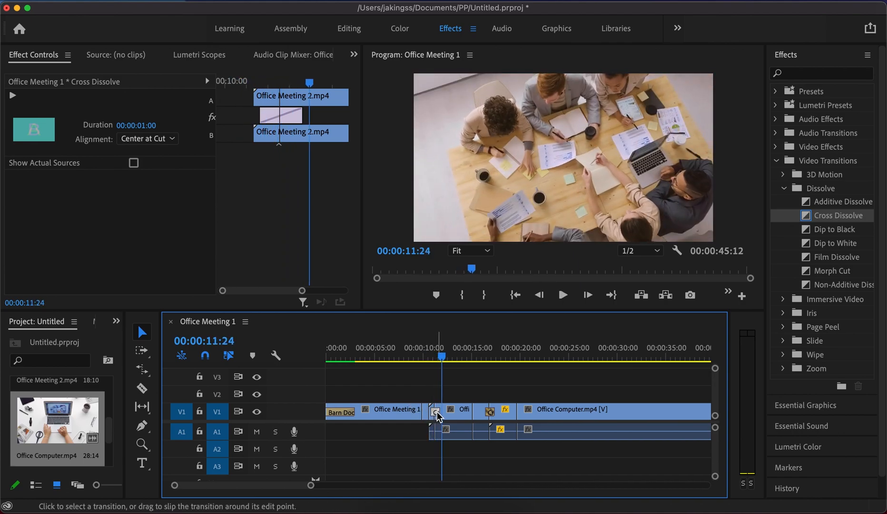
key(Delete)
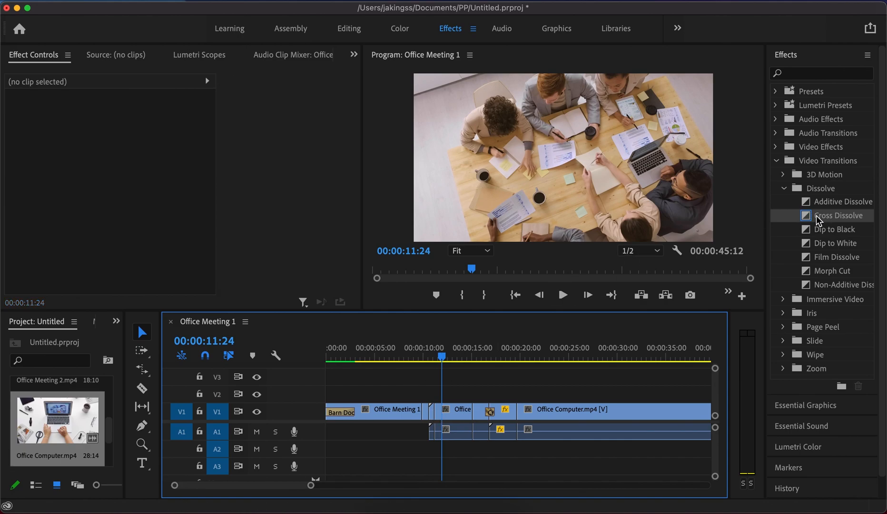
Apply Cross Dissolve at the cut before Office Meeting 1.mp4's short end segment and play it back from about 00:00:09:05
drag(818, 220, 421, 414)
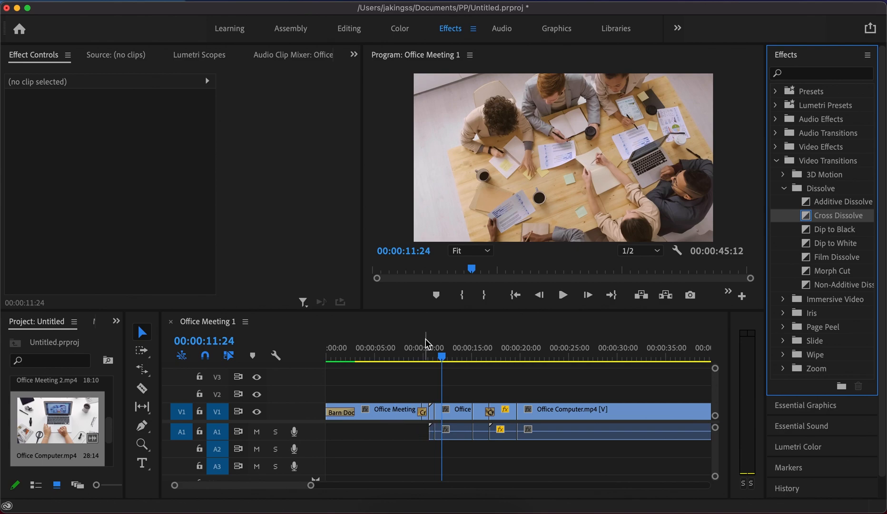
click(416, 352)
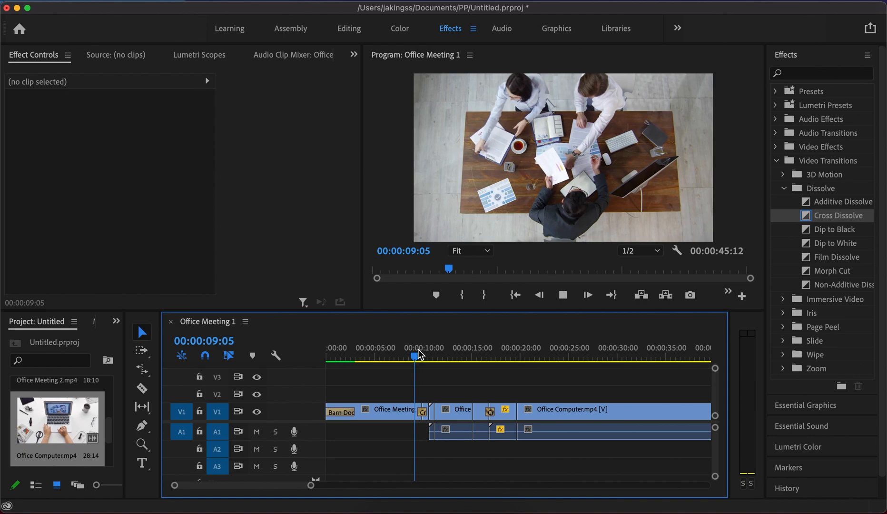
key(space)
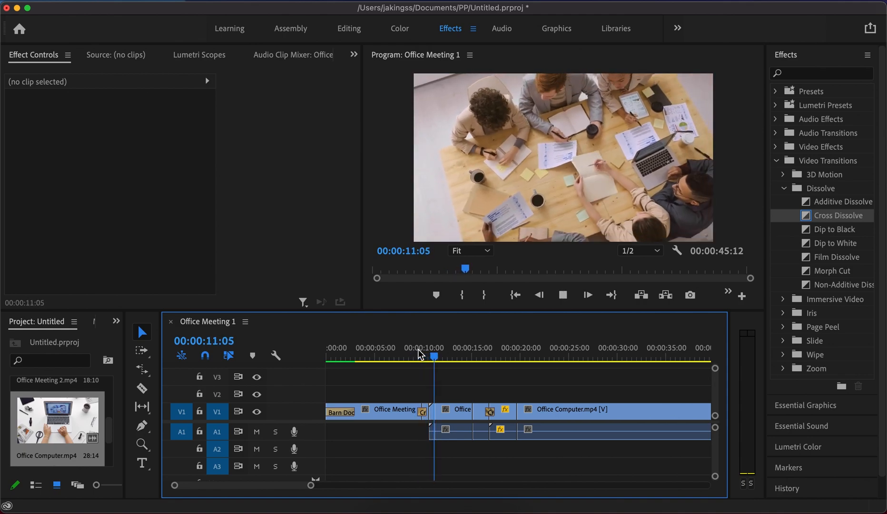
key(space)
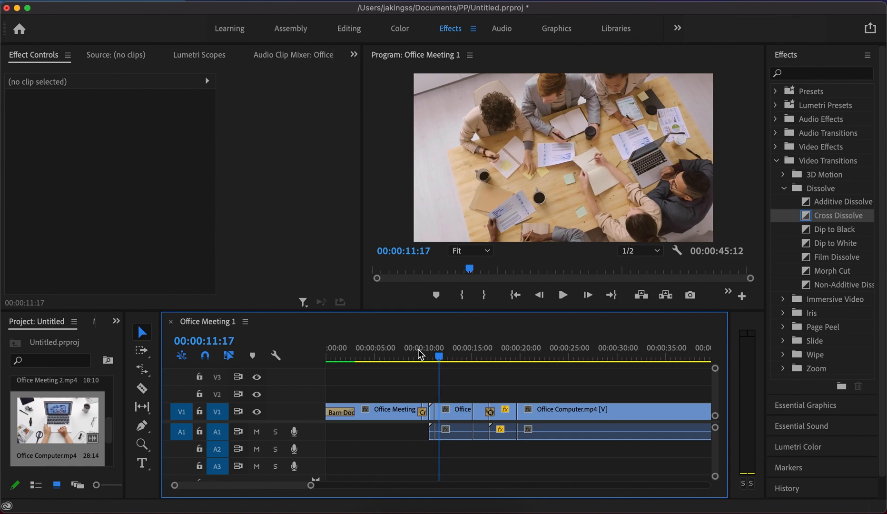
Step back and forth frame by frame through the Cross Dissolve near 00:00:10:05 to examine how the two segments blend
key(j)
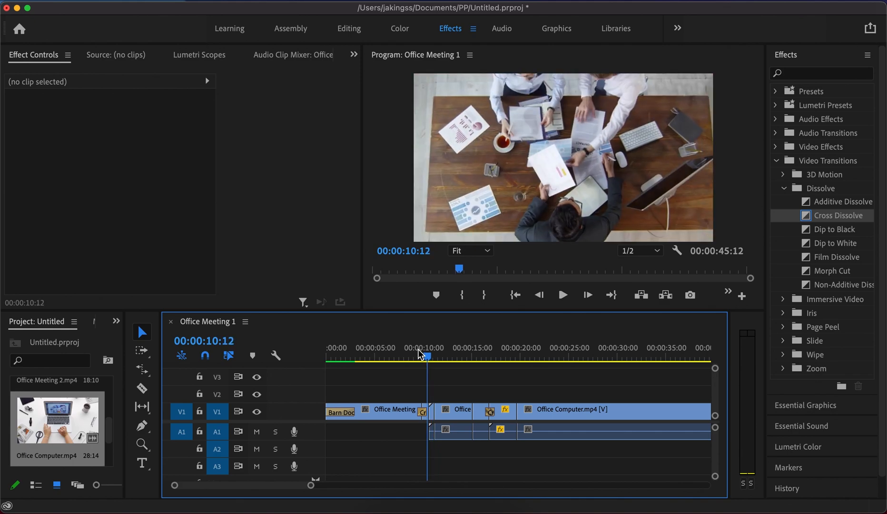
key(Left)
key(Left)
key(Left)
key(Left)
key(Left)
key(Left)
key(Left)
key(Left)
key(Left)
key(Left)
key(Left)
key(Left)
key(Left)
key(Left)
key(Left)
key(Left)
key(Right)
key(Right)
key(Right)
key(Right)
key(Right)
key(Right)
key(Right)
key(Right)
key(Right)
key(Right)
key(Right)
key(Right)
key(Right)
key(Right)
key(Left)
key(Left)
key(Left)
key(Left)
key(Left)
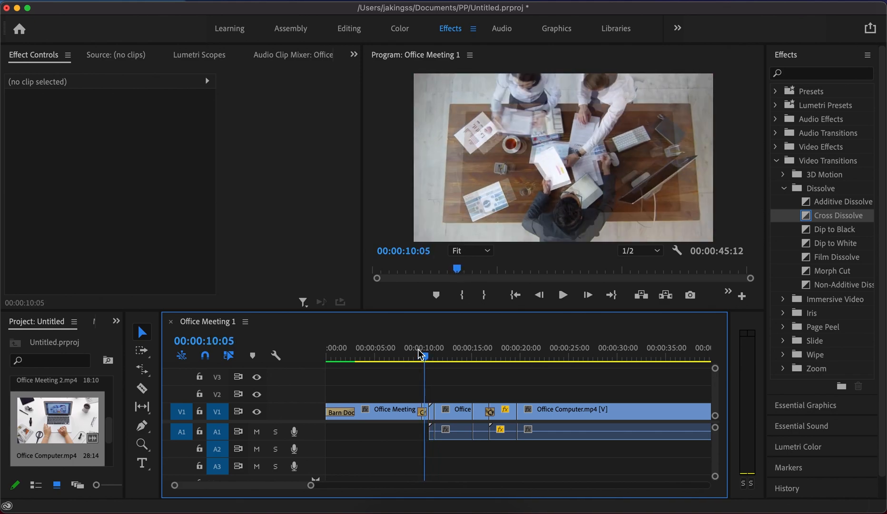
key(Right)
key(Right)
key(Left)
key(Left)
key(Left)
key(Left)
key(Left)
key(Left)
key(Left)
key(Right)
key(Right)
key(Right)
key(Right)
key(Right)
key(Right)
key(Right)
key(Left)
key(Left)
key(Left)
key(Left)
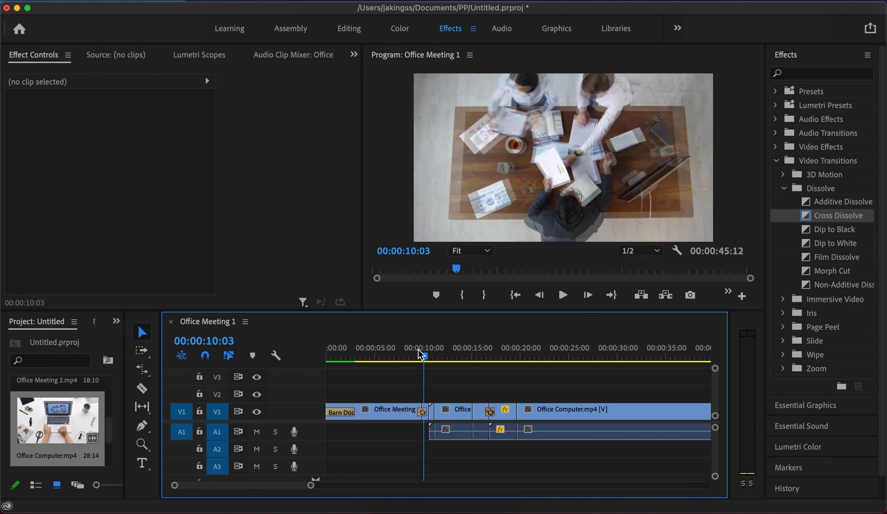
key(Right)
key(Right)
key(Right)
key(Right)
key(Right)
key(Right)
key(Left)
key(Left)
key(Left)
key(Left)
key(Left)
key(Left)
key(Left)
key(Left)
key(Left)
key(Right)
key(Right)
key(Right)
key(Right)
key(Right)
key(Left)
key(Left)
key(Left)
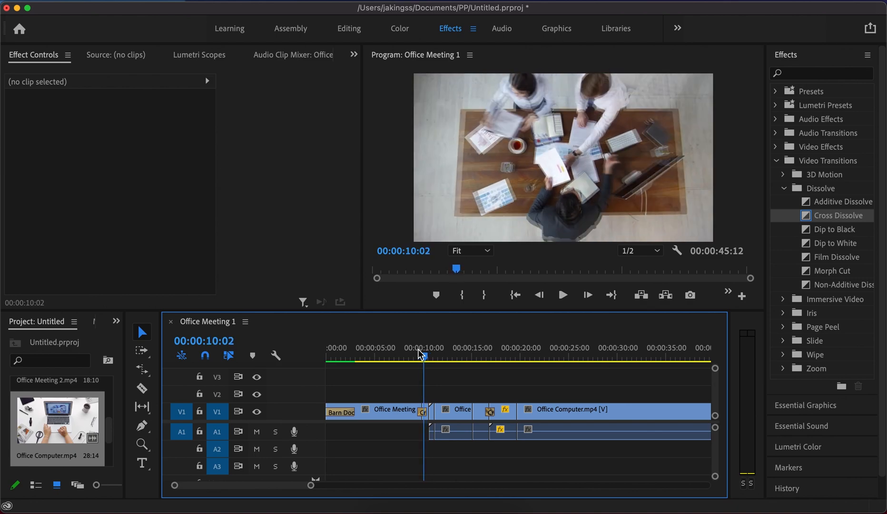
key(Right)
key(Right)
key(Right)
key(Right)
key(Right)
key(Right)
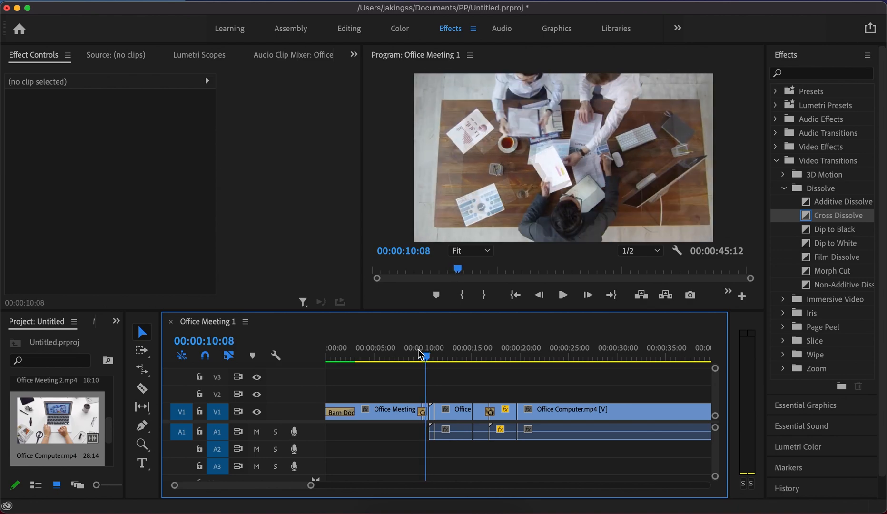